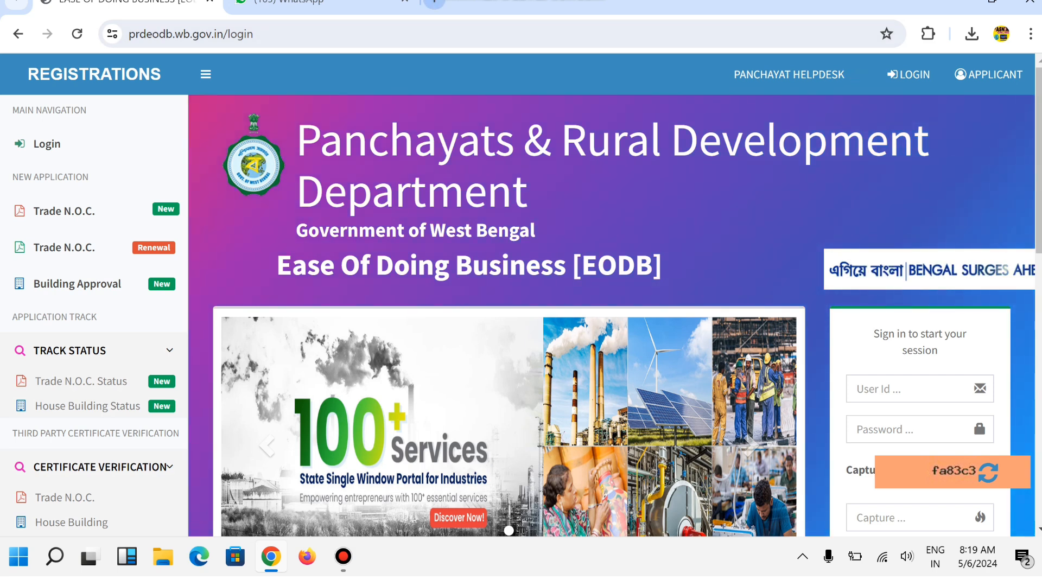
# - Open a new browser tab beside the EODB portal login page
pyautogui.hotkey('ctrl', 't')
pyautogui.click(340, 421)
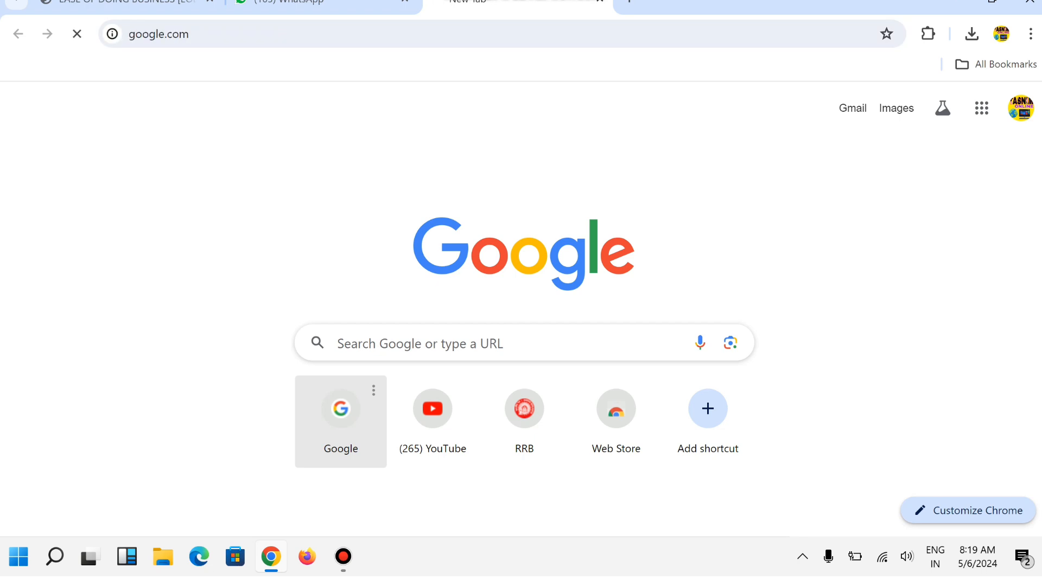
pyautogui.click(488, 220)
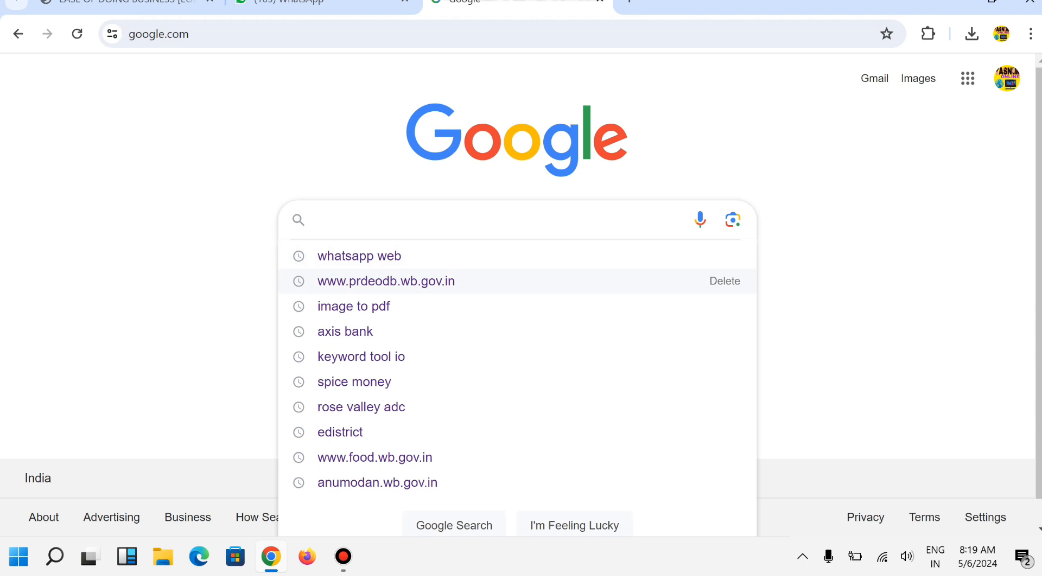
pyautogui.click(385, 281)
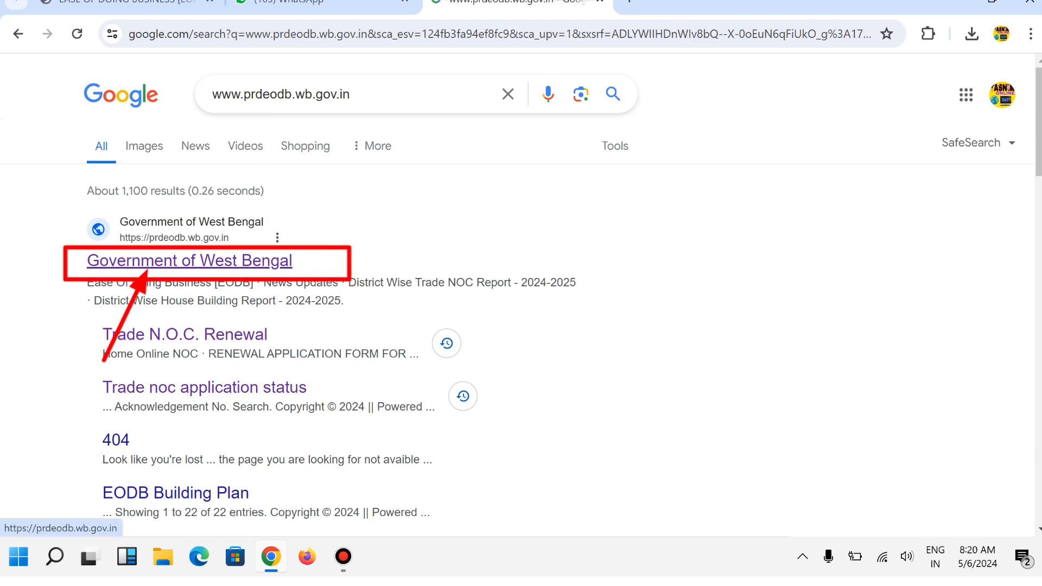
pyautogui.click(189, 261)
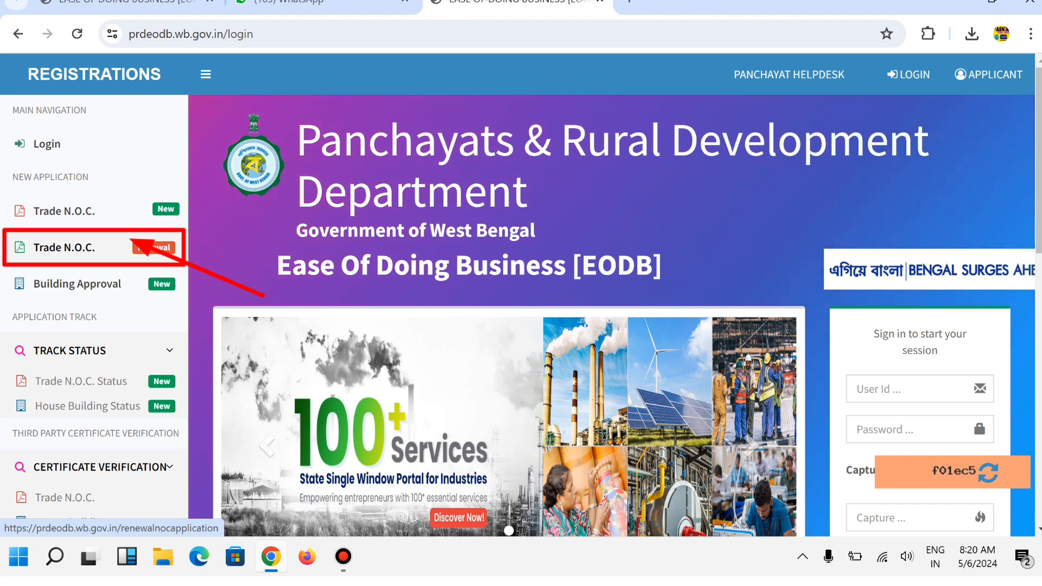
# - Open the Trade N.O.C. Renewal form and choose BIRBHUM, MOHAMED-BAZAR and SEKEDDA
pyautogui.click(94, 247)
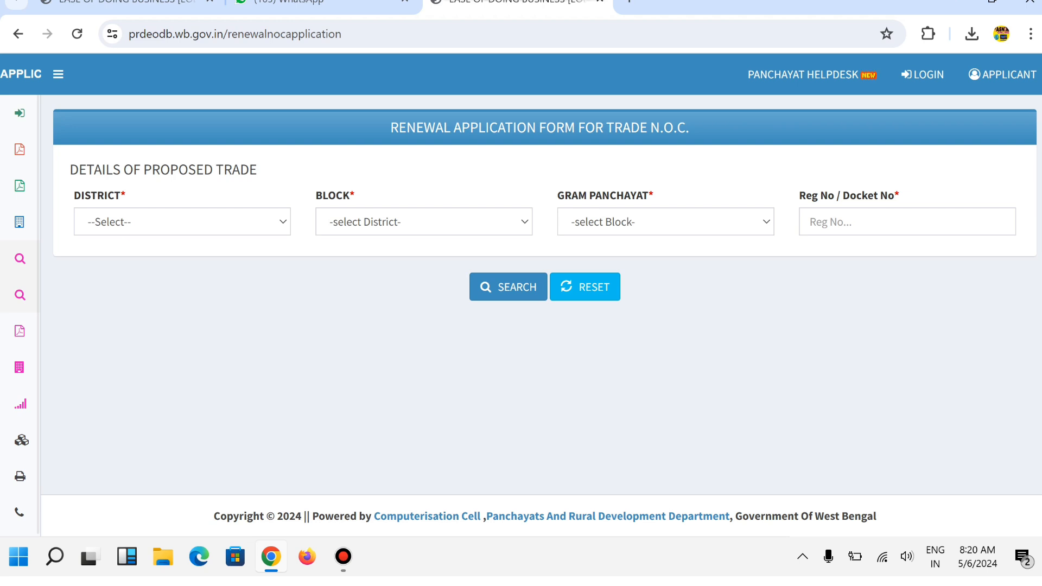
pyautogui.click(182, 222)
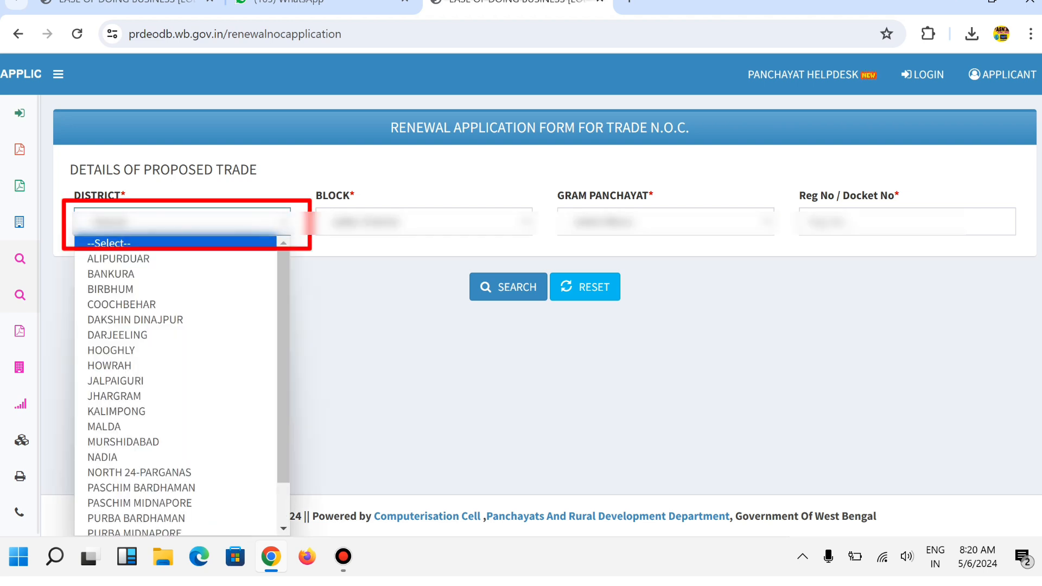
pyautogui.click(111, 289)
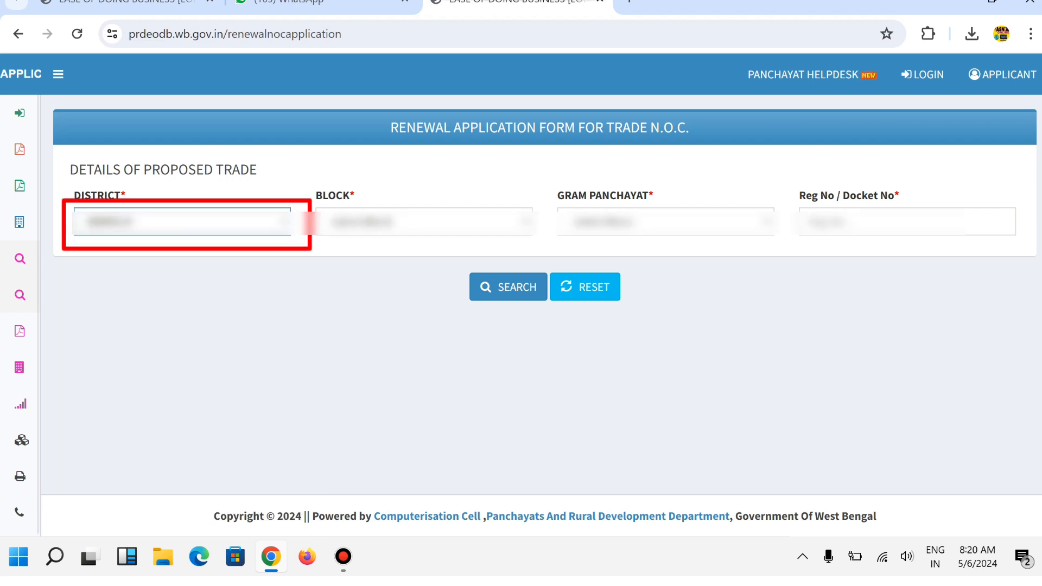
pyautogui.click(424, 222)
pyautogui.click(372, 363)
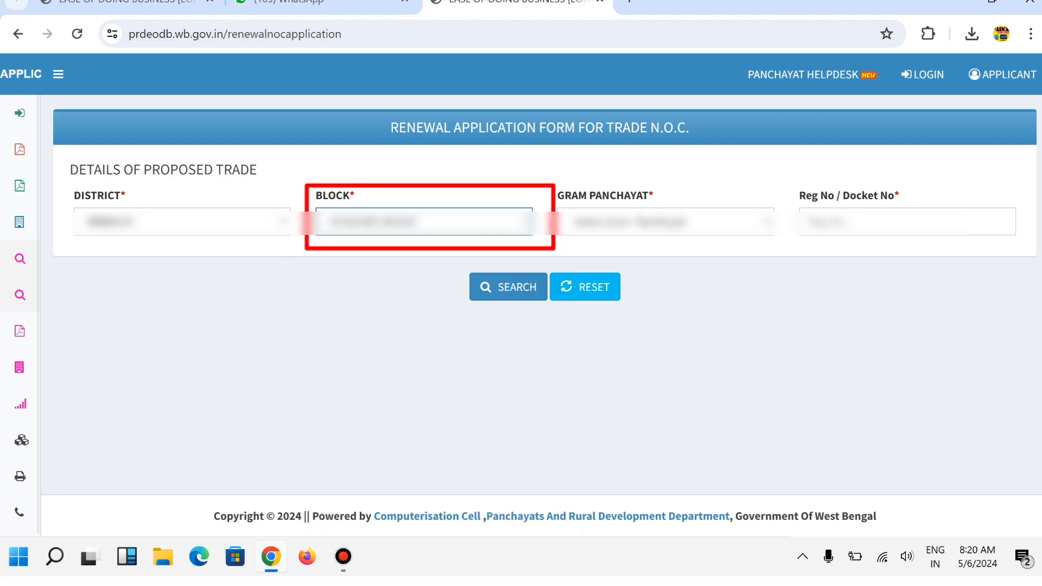
pyautogui.click(665, 222)
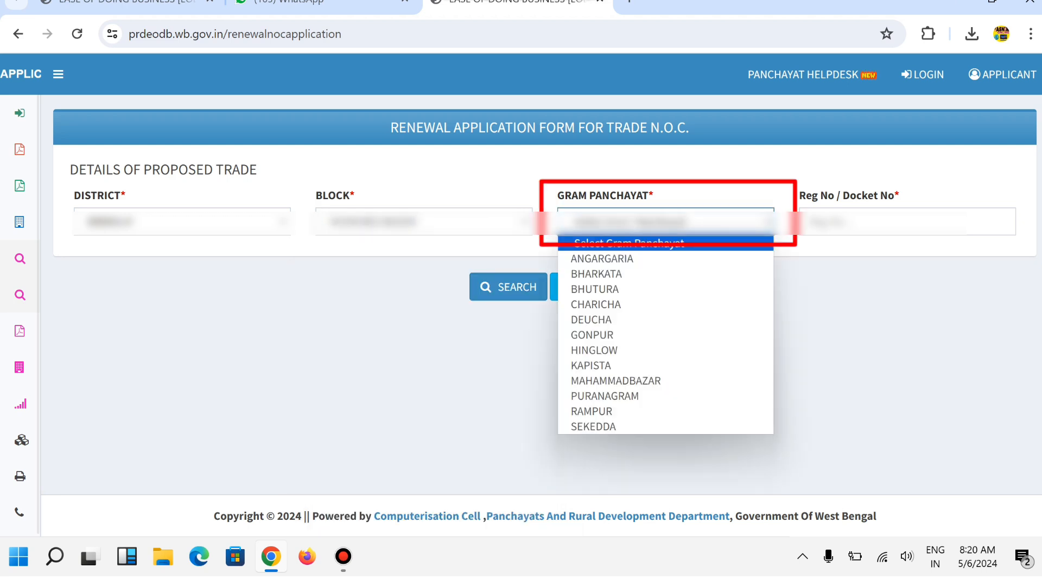
pyautogui.click(604, 426)
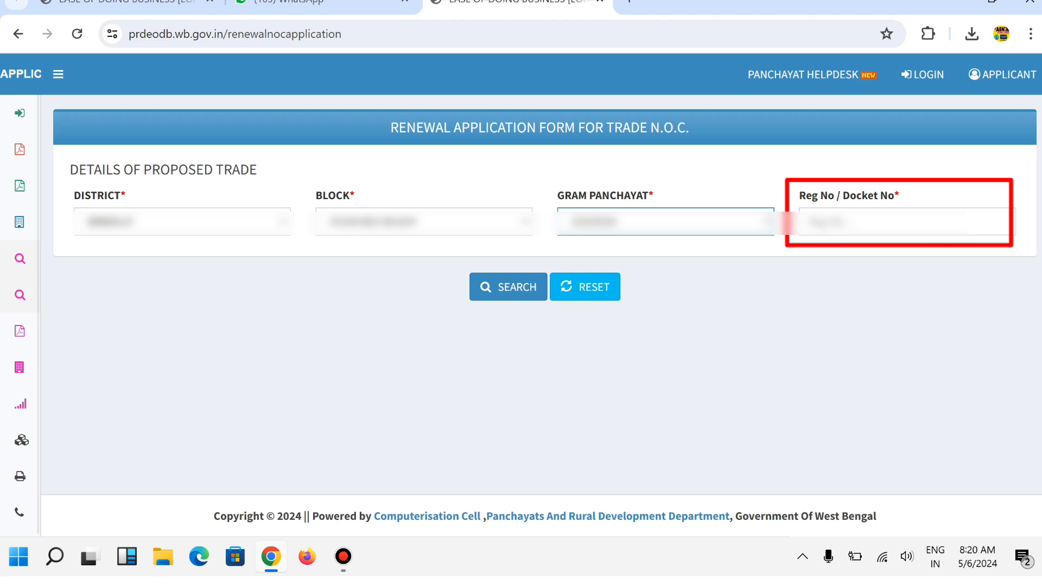
# - Enter 123 as the Reg No / Docket No
pyautogui.click(904, 221)
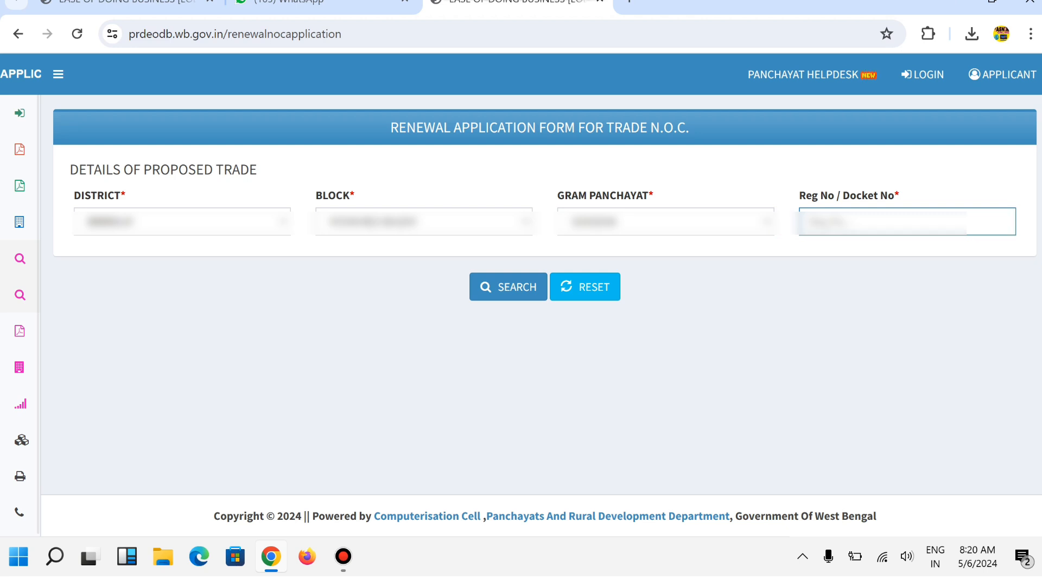
pyautogui.moveTo(836, 196); pyautogui.dragTo(799, 195)
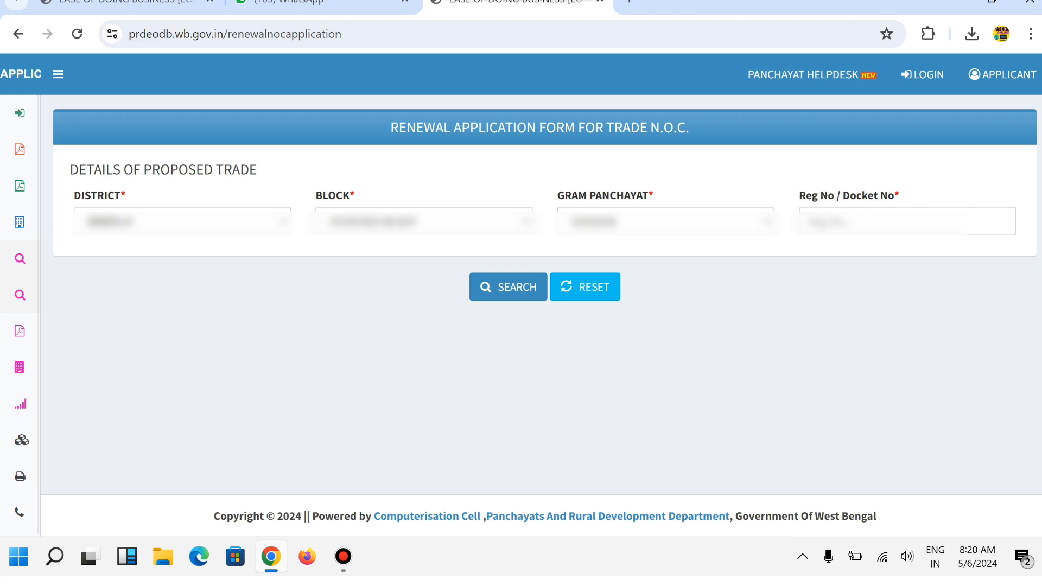
pyautogui.click(879, 221)
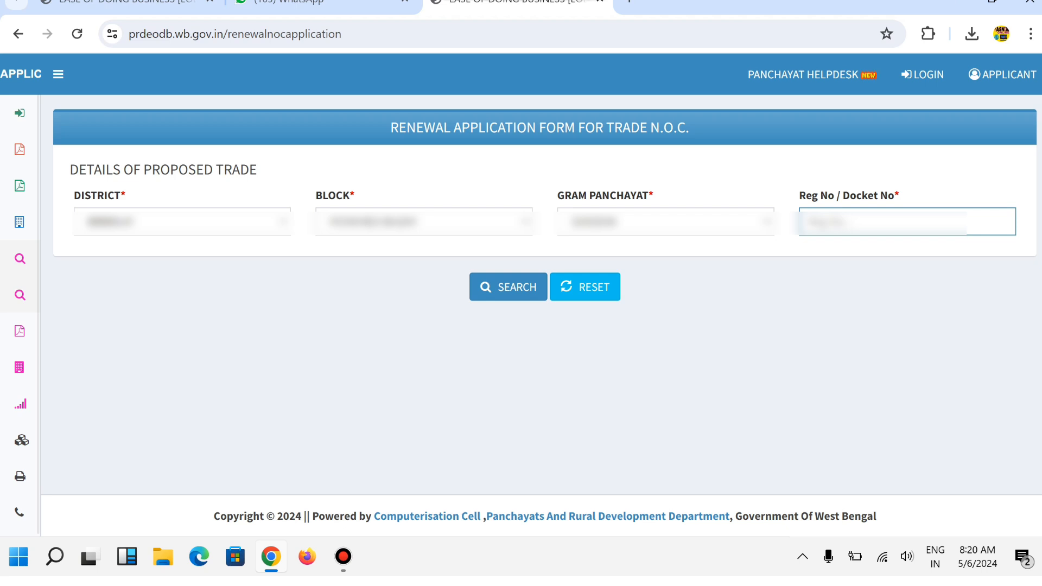
pyautogui.write('123')
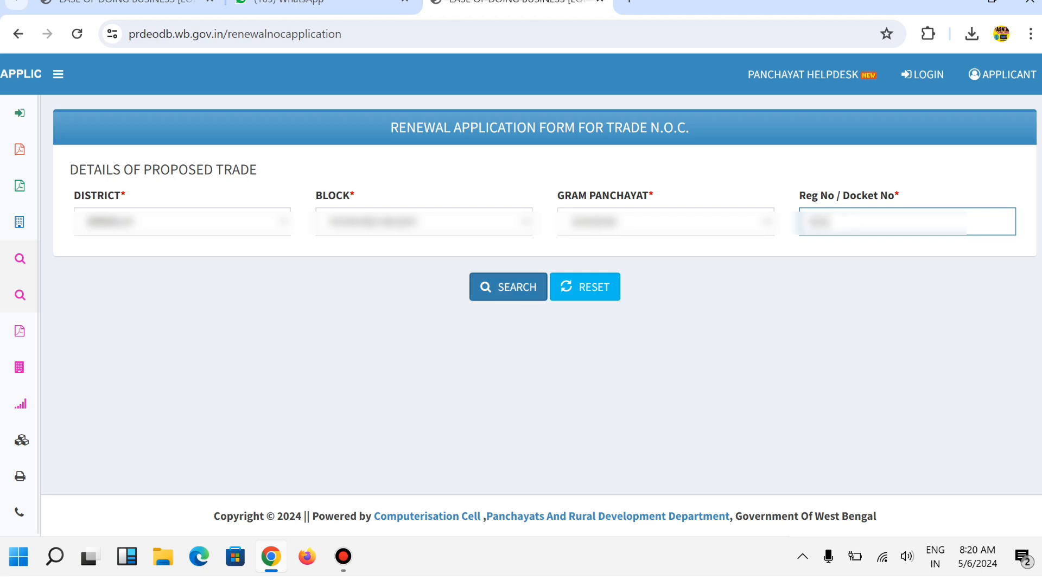
# - Search to show the trade's NOC application status, marked Renewal Pending
pyautogui.click(508, 287)
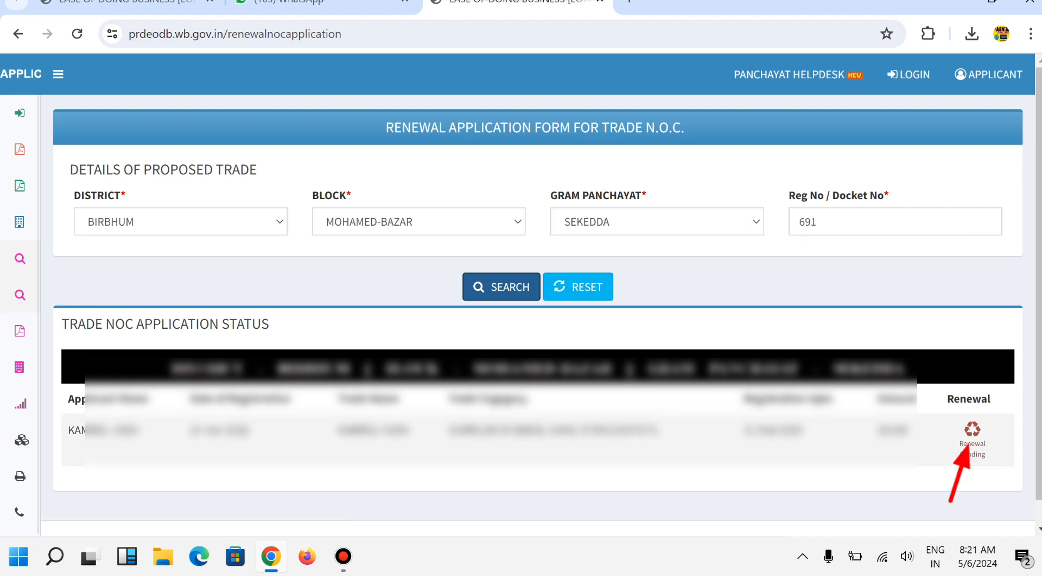
pyautogui.click(972, 431)
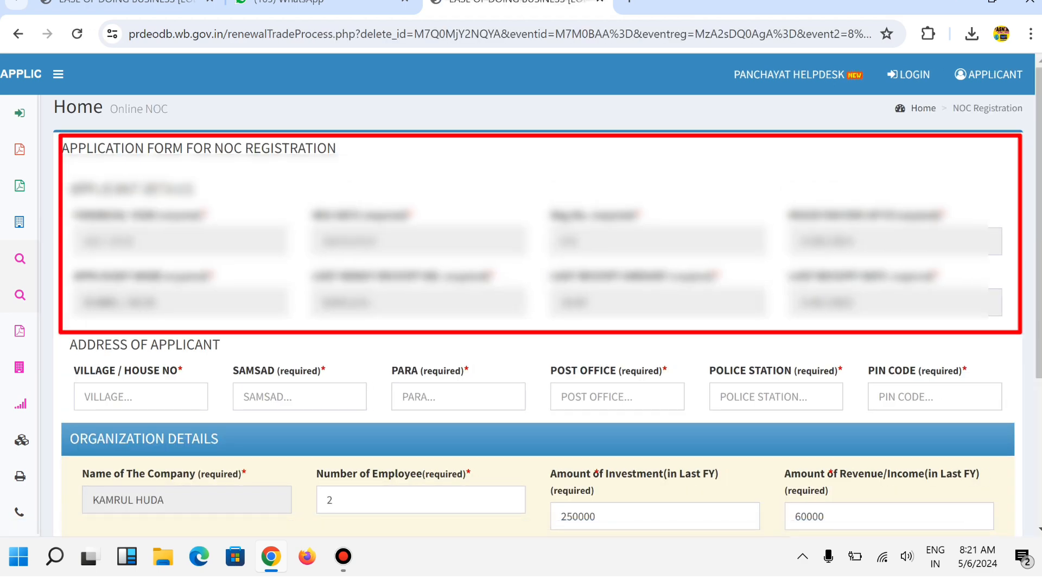
pyautogui.scroll(-3, 537, 299)
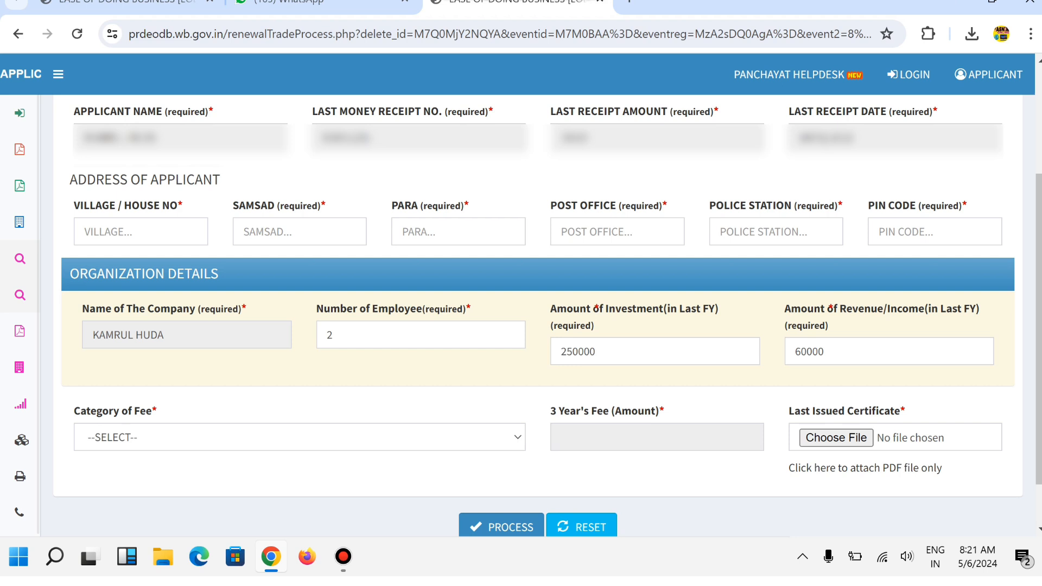
pyautogui.click(141, 232)
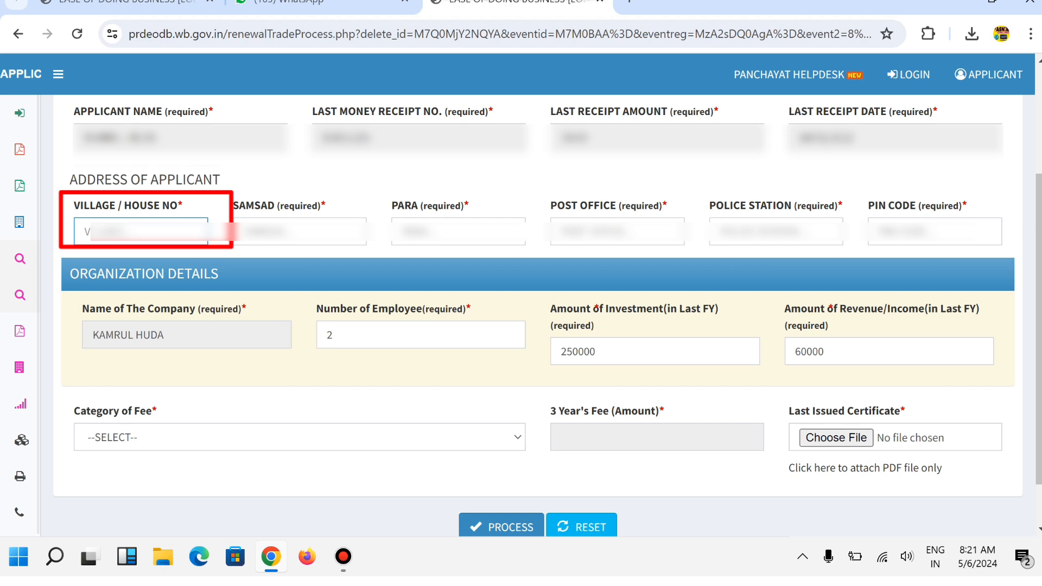
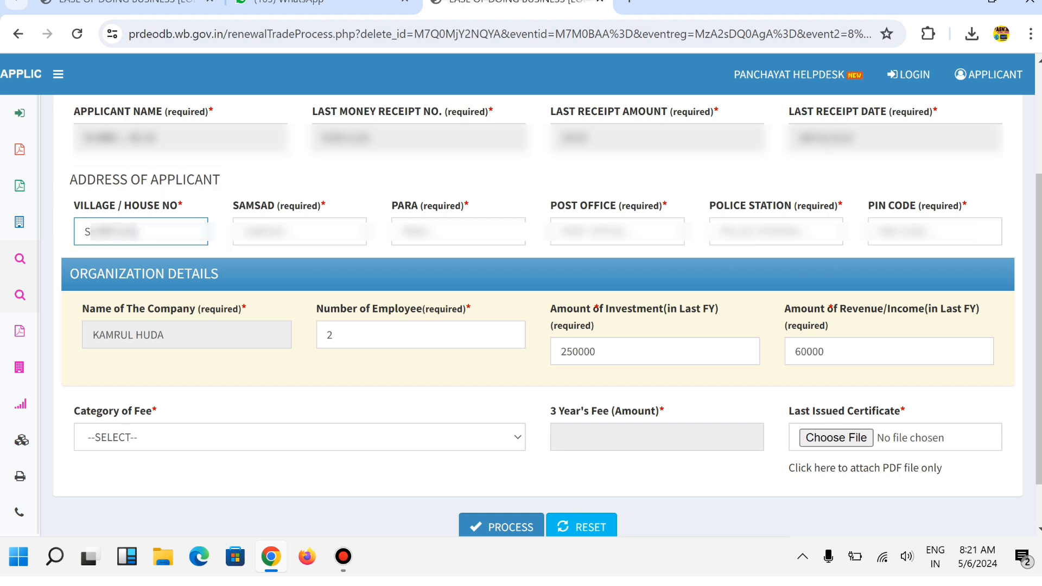
pyautogui.press('Tab')
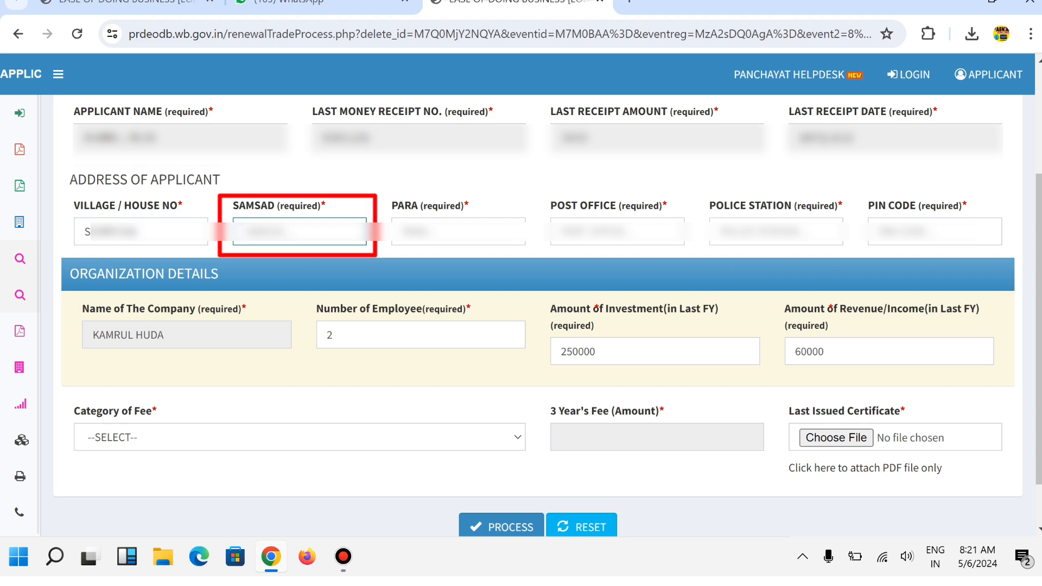
pyautogui.write('S')
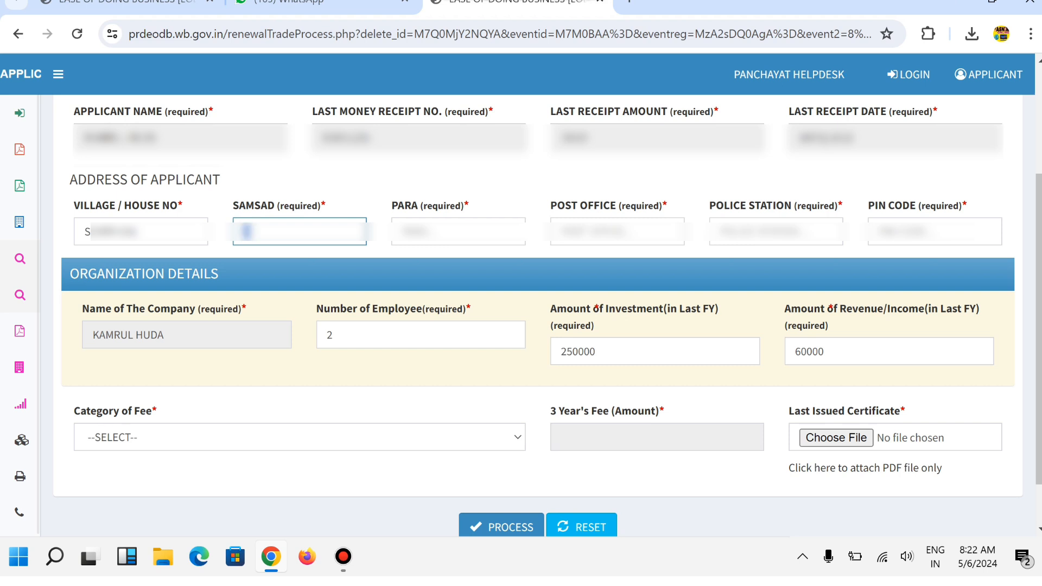
pyautogui.press('Tab')
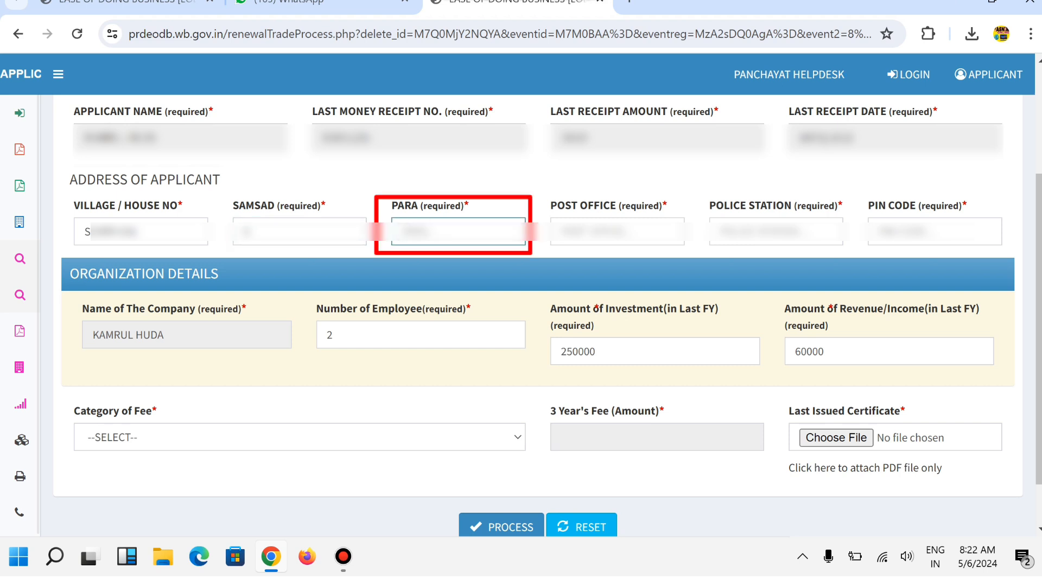
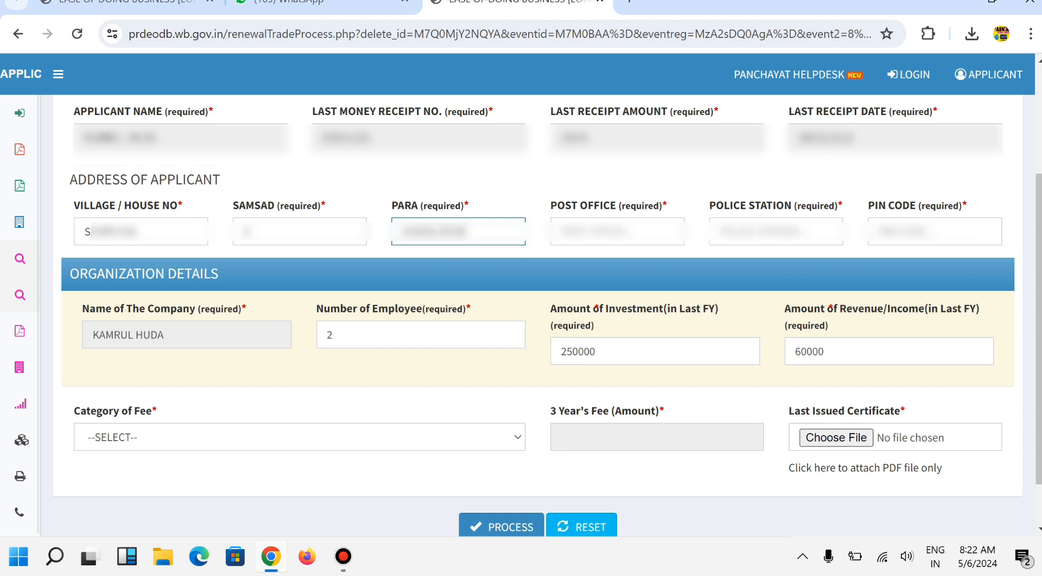
pyautogui.press('Tab')
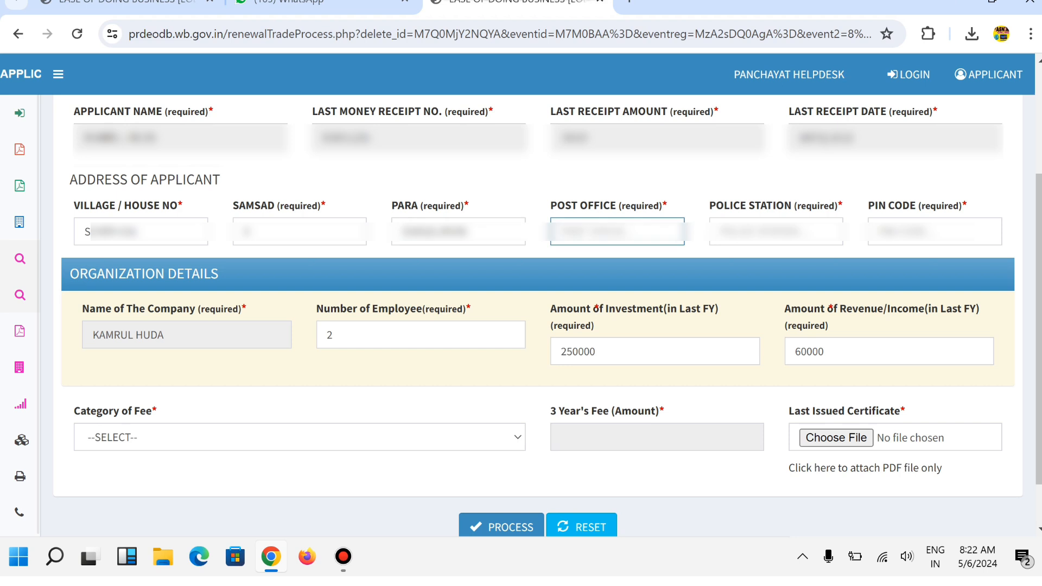
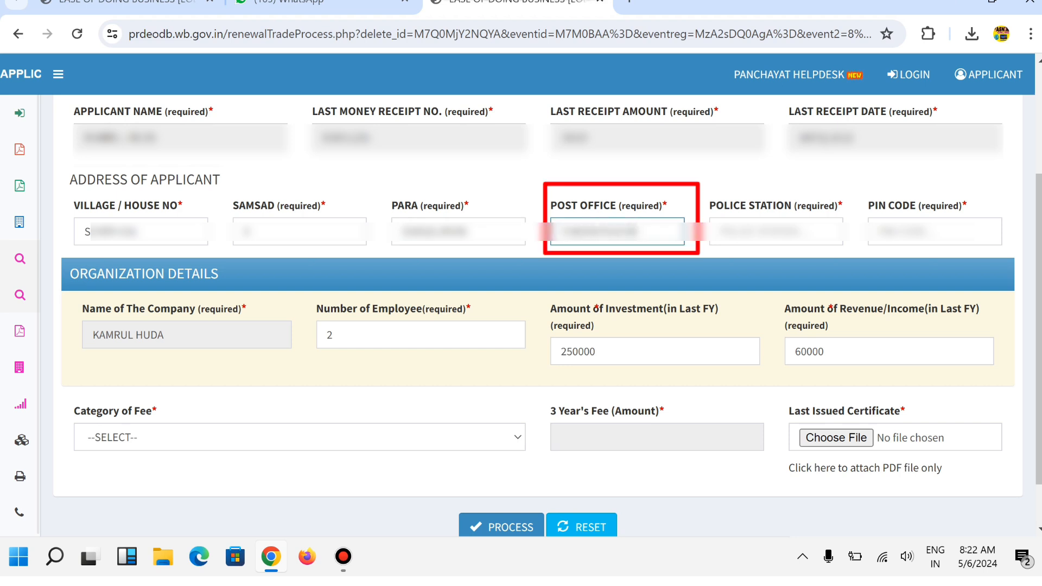
pyautogui.press('Tab')
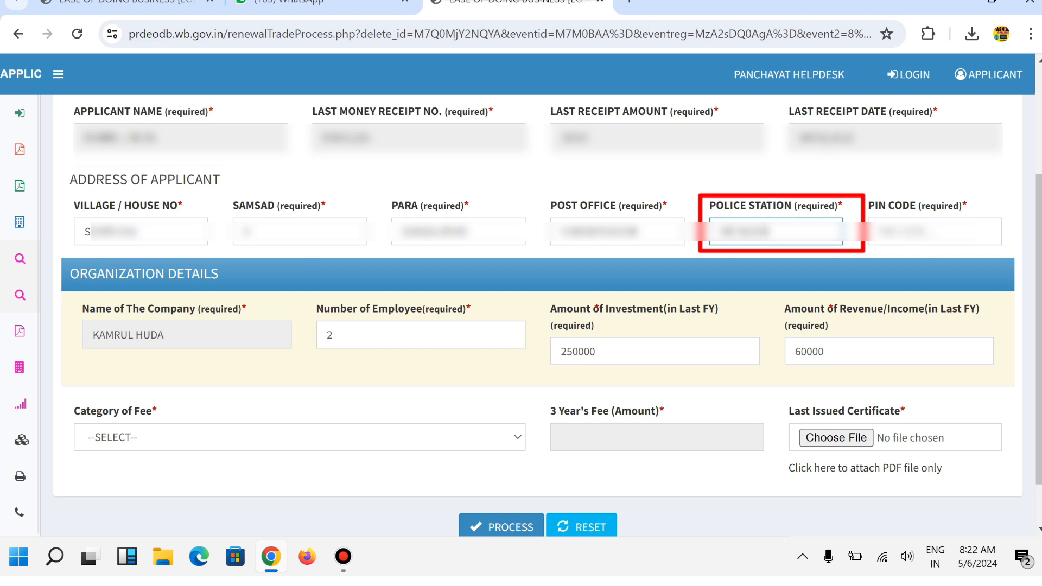
pyautogui.press('Tab')
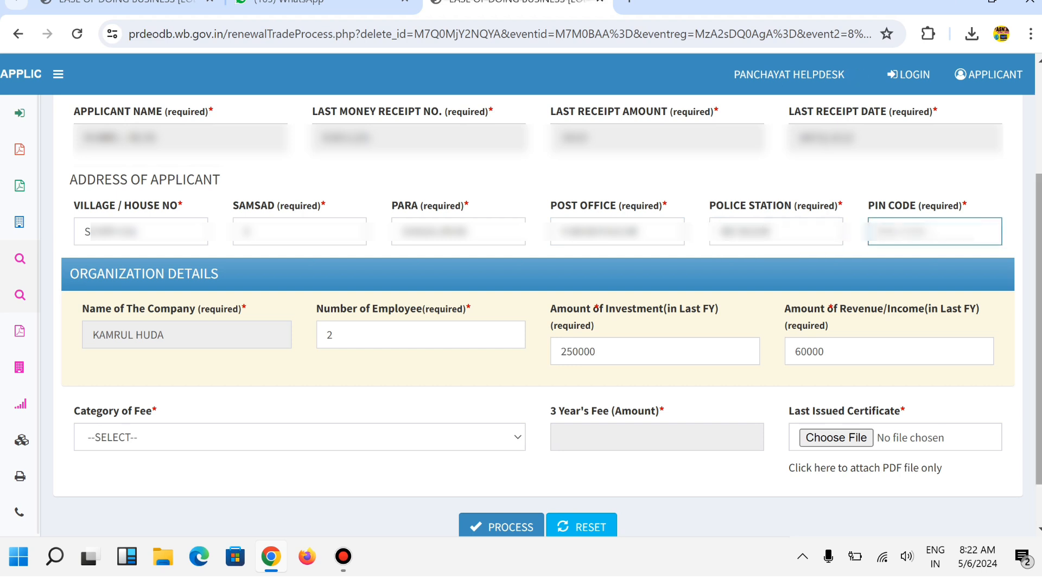
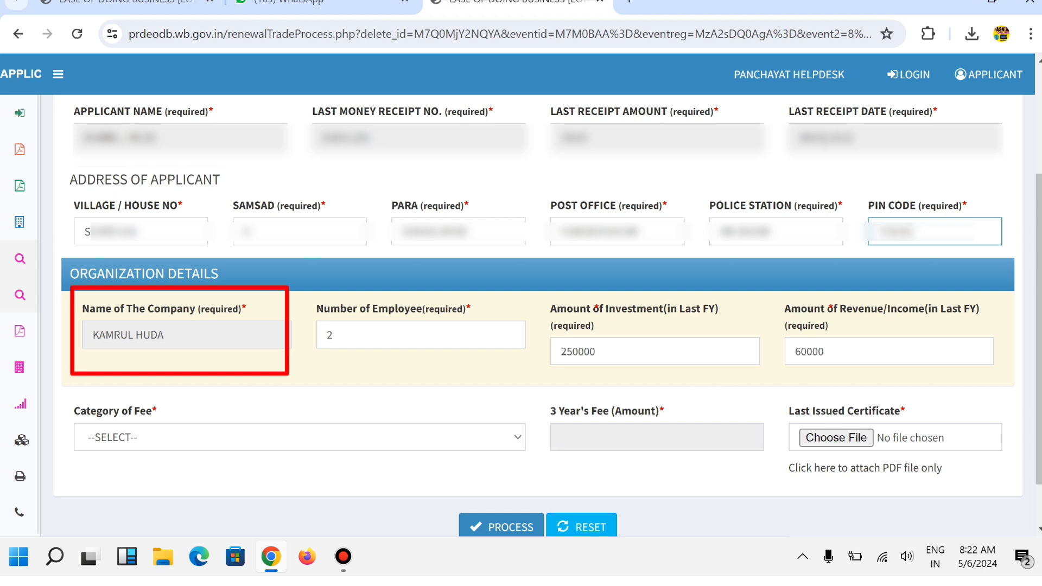
pyautogui.click(347, 335)
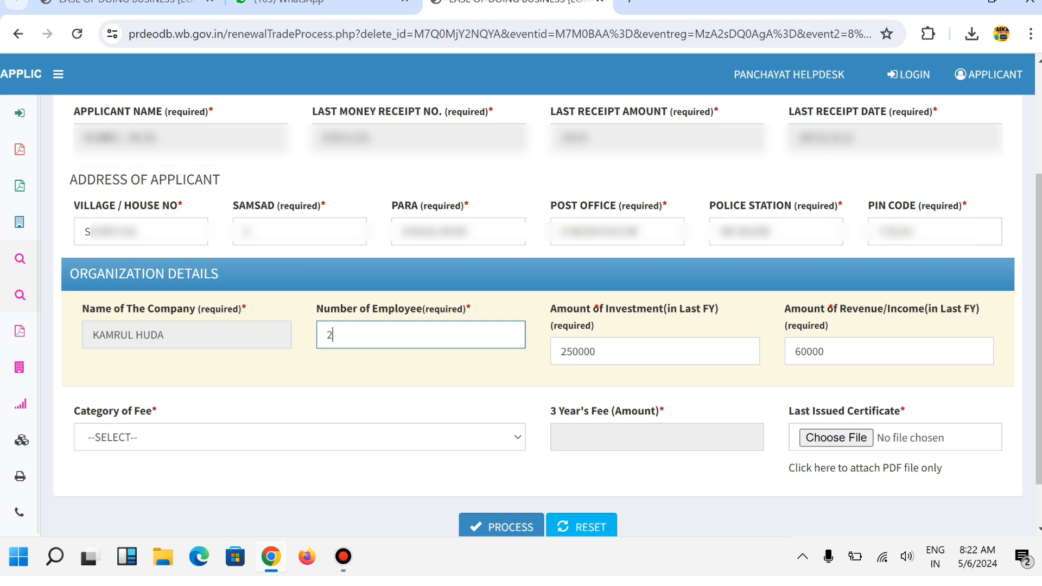
pyautogui.click(597, 352)
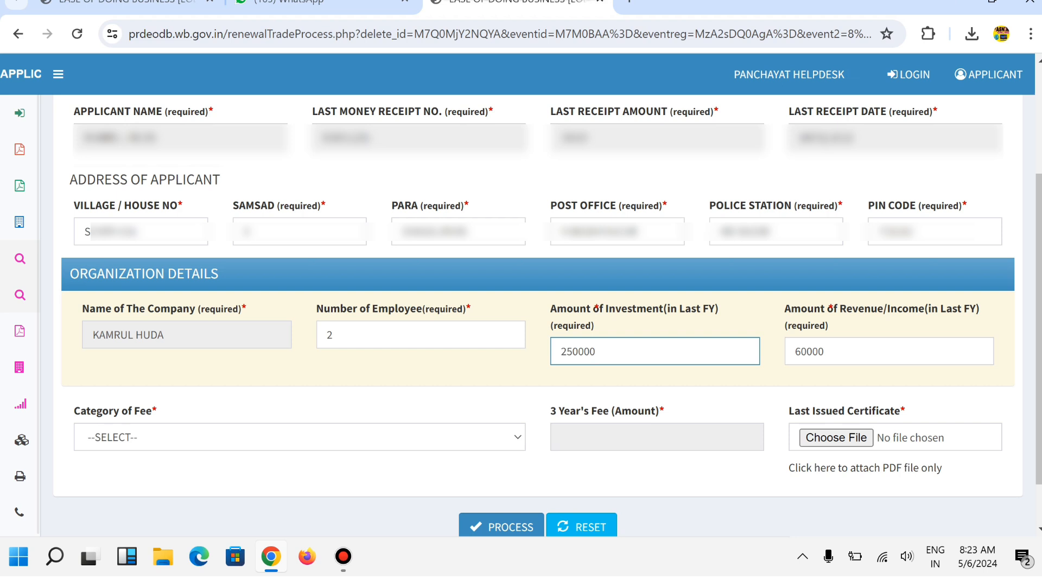
pyautogui.click(835, 352)
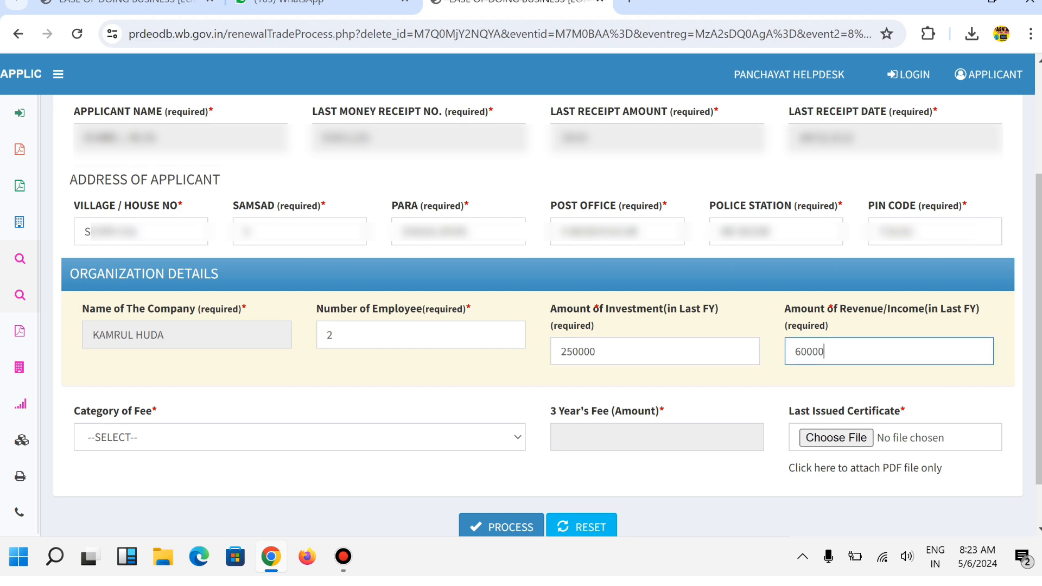
pyautogui.click(668, 478)
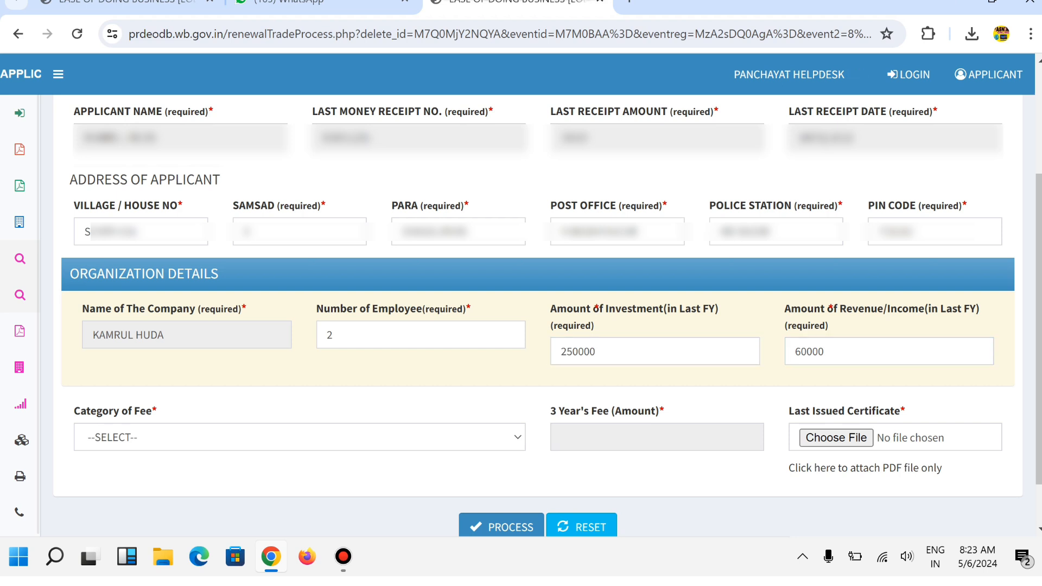
# - Try the Professional Tax and Capital Investment options in the Category of Fee list
pyautogui.scroll(-1, 541, 315)
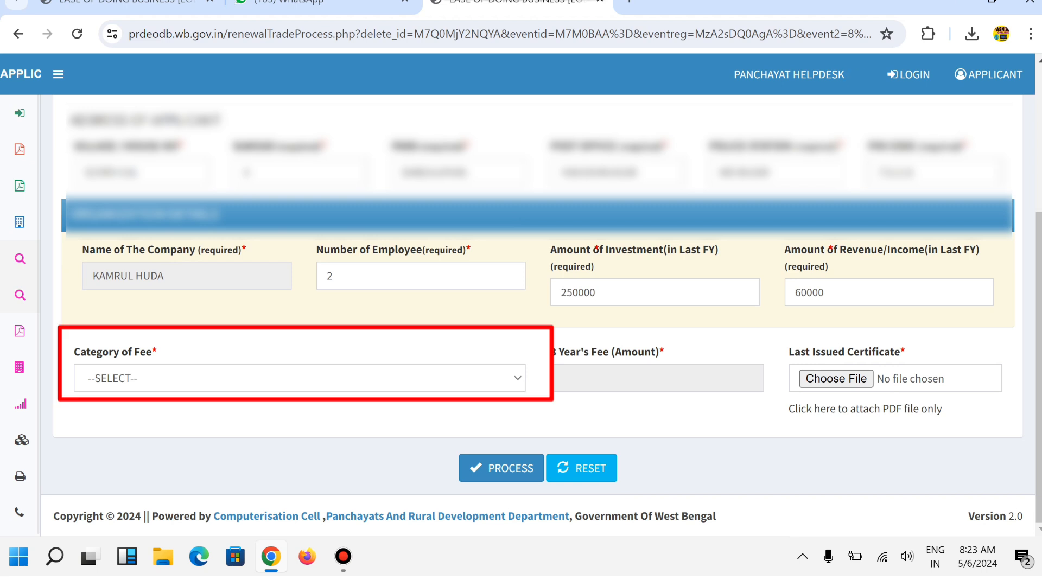
pyautogui.click(300, 378)
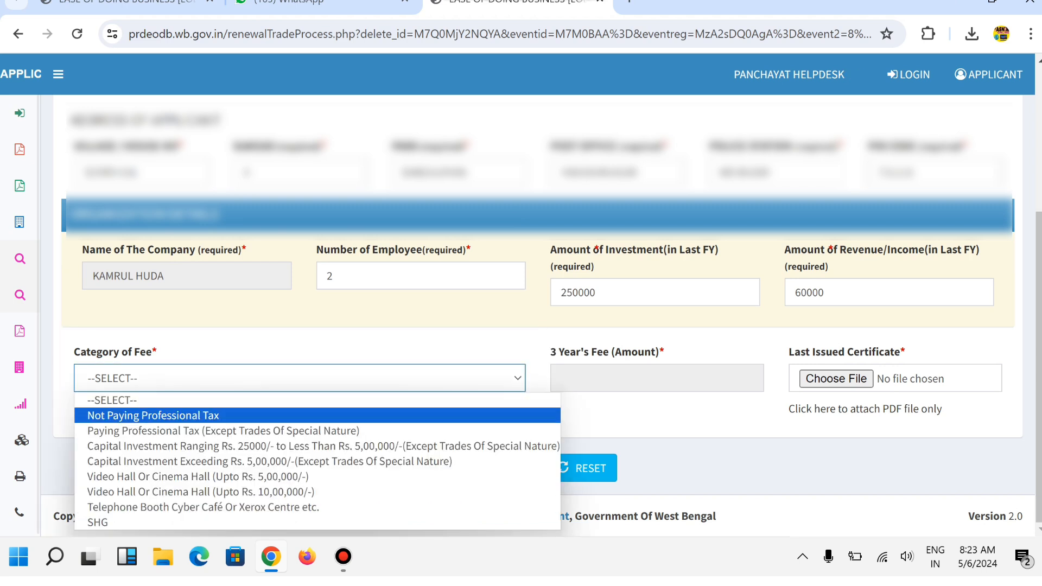
pyautogui.click(300, 416)
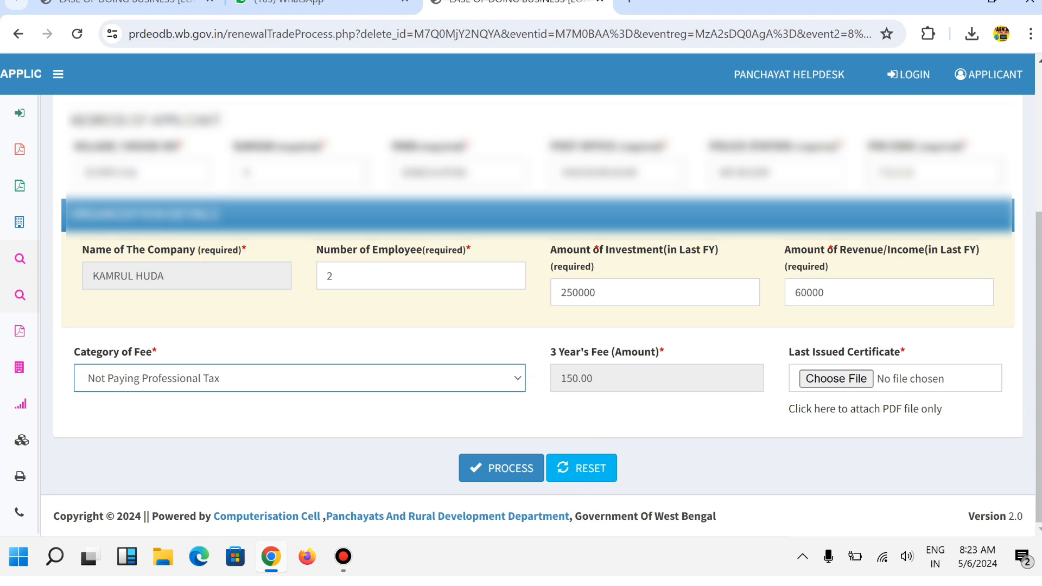
pyautogui.click(299, 378)
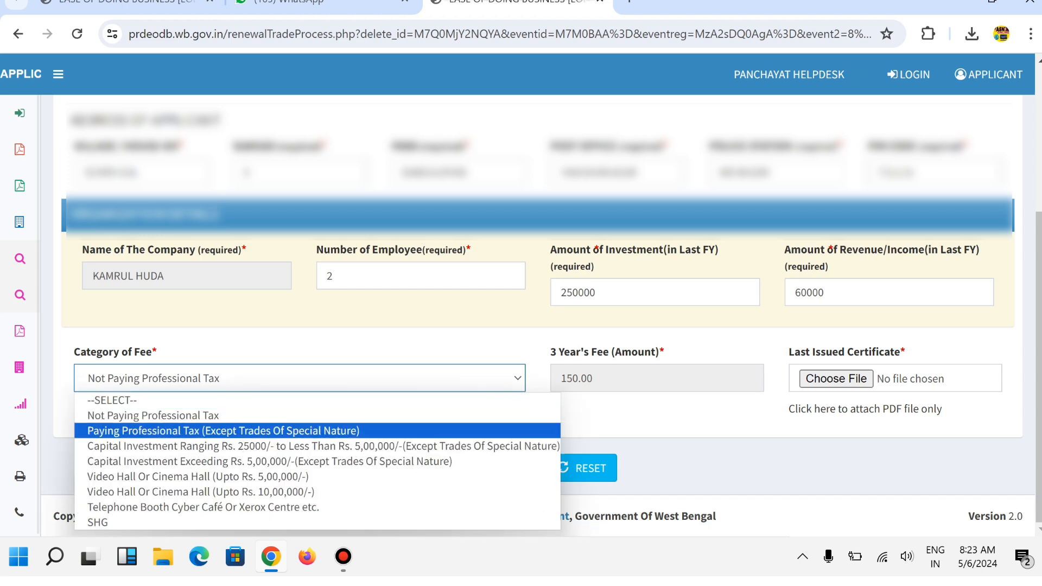
pyautogui.press('Return')
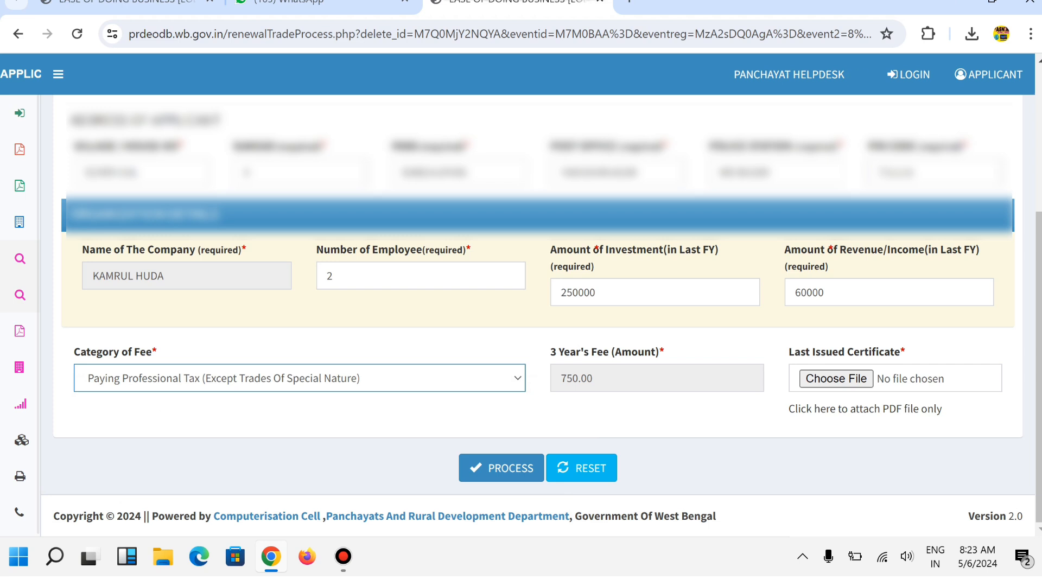
pyautogui.hotkey('alt', 'Down')
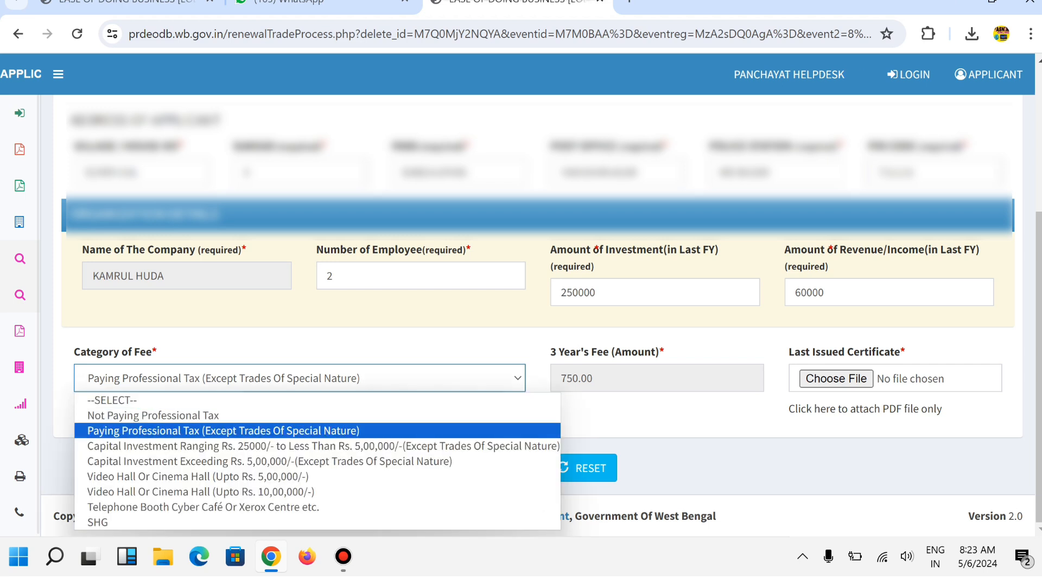
pyautogui.press('Down')
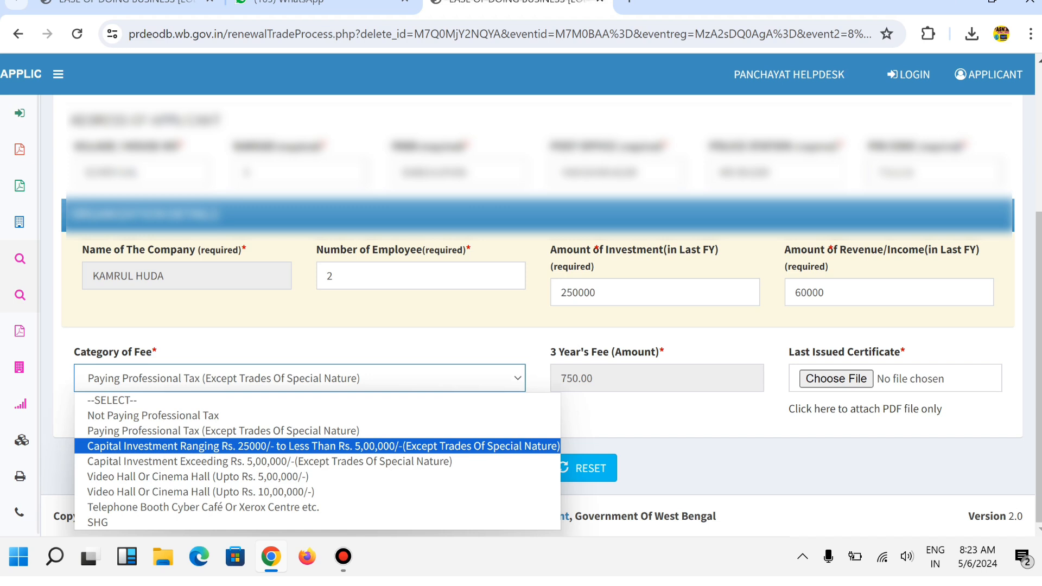
pyautogui.press('Return')
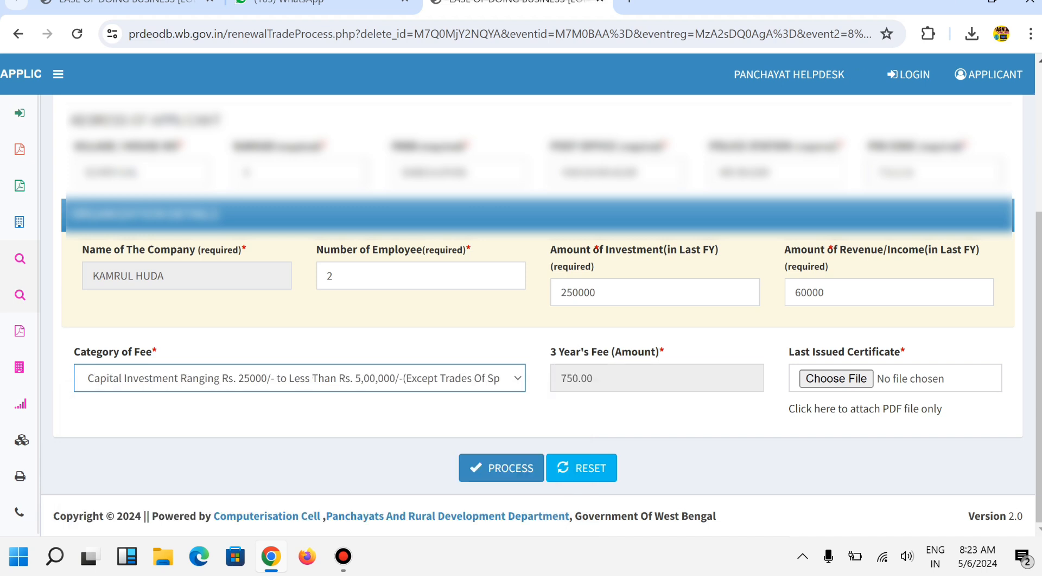
pyautogui.hotkey('alt', 'Down')
pyautogui.press('Up')
pyautogui.press('Down')
pyautogui.press('Down')
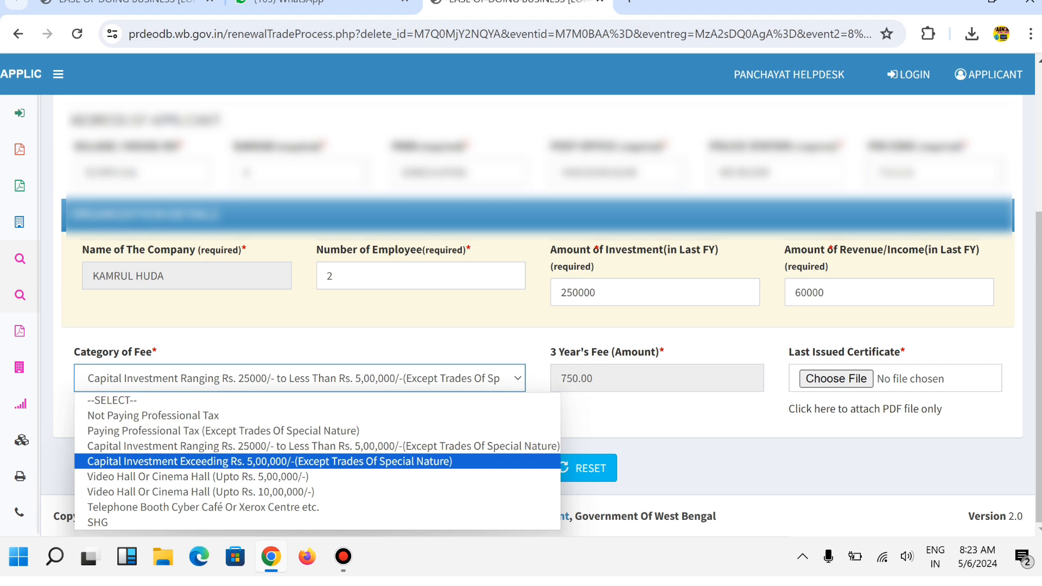
pyautogui.press('Return')
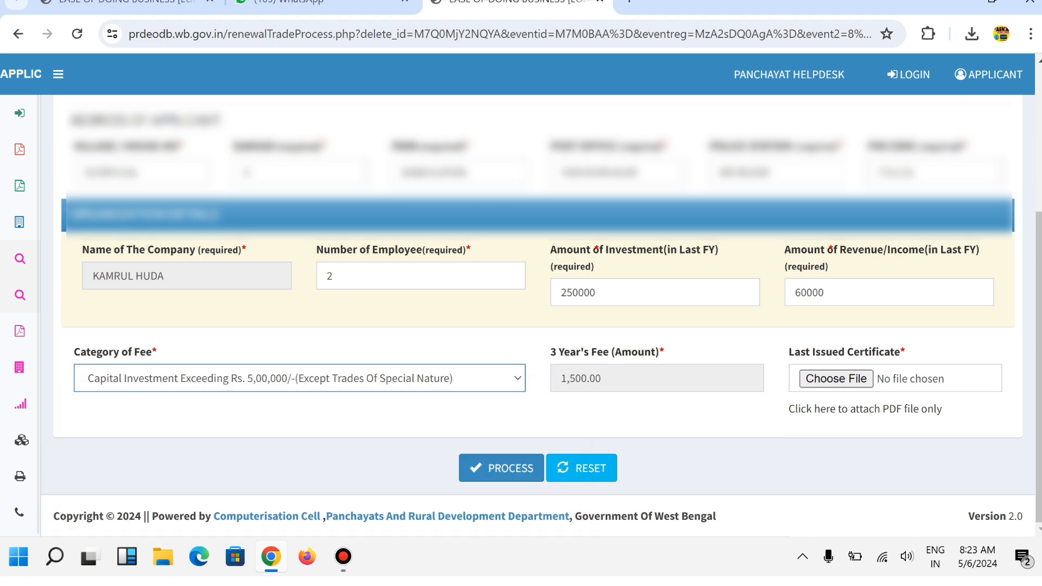
# - Step through the Video Hall and Cyber Café categories, settling on SHG for a 0.00 fee
pyautogui.hotkey('alt', 'Down')
pyautogui.press('Up')
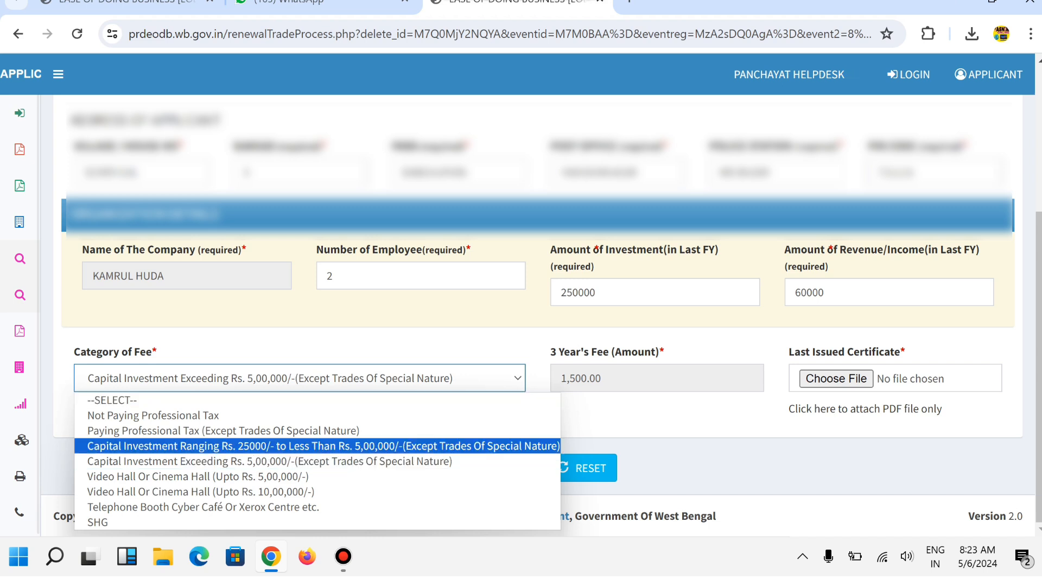
pyautogui.press('Down')
pyautogui.press('Down')
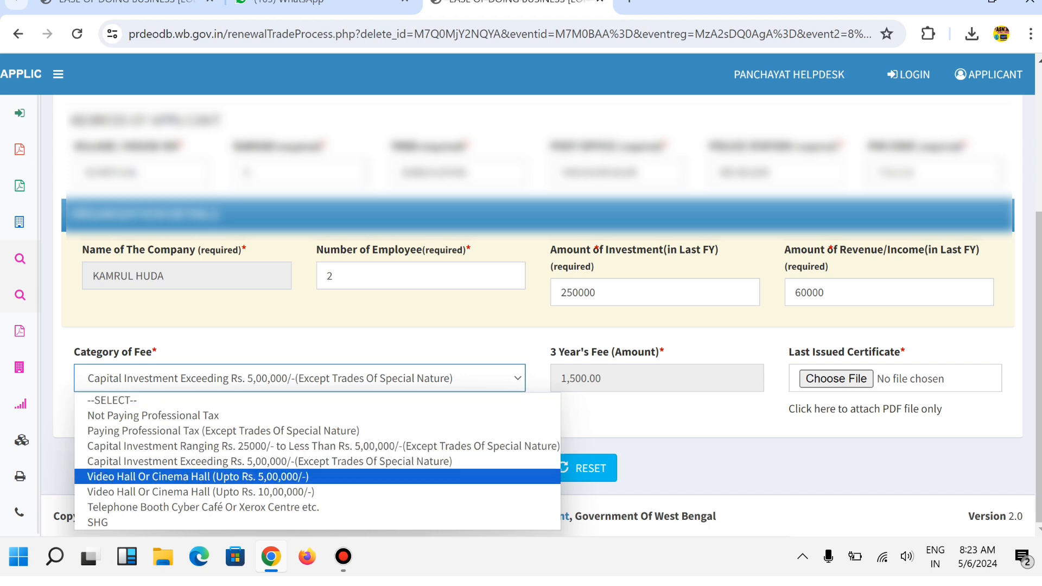
pyautogui.press('Return')
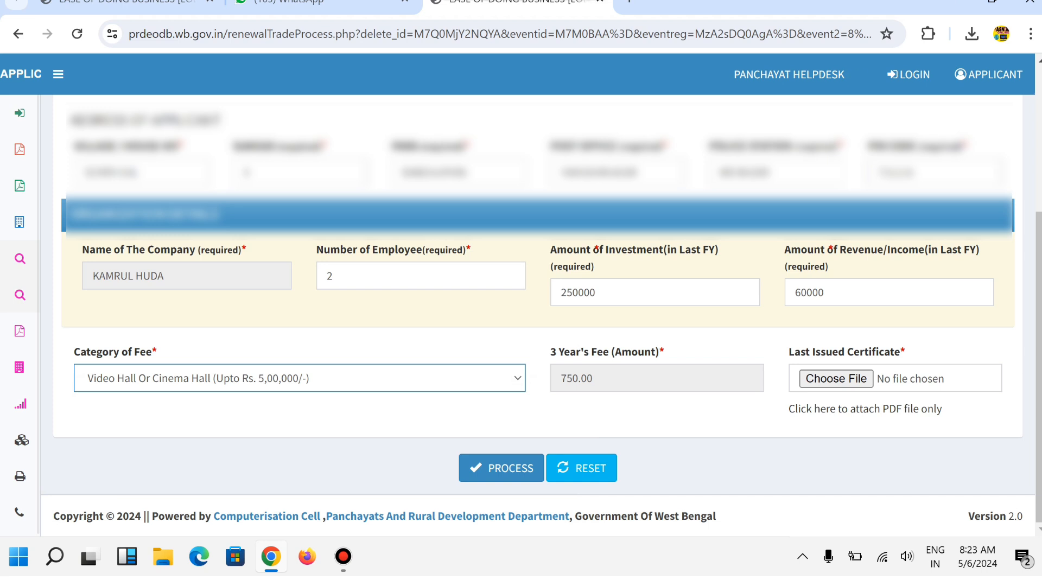
pyautogui.hotkey('alt', 'Down')
pyautogui.press('Up')
pyautogui.press('Up')
pyautogui.press('Up')
pyautogui.press('Up')
pyautogui.press('Down')
pyautogui.press('Down')
pyautogui.press('Down')
pyautogui.press('Down')
pyautogui.press('Down')
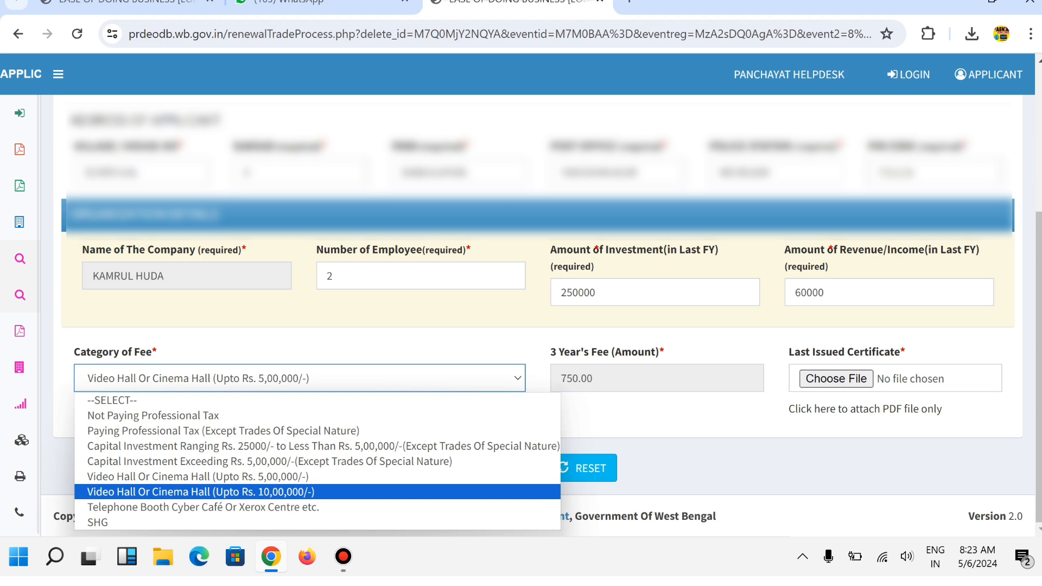
pyautogui.press('Return')
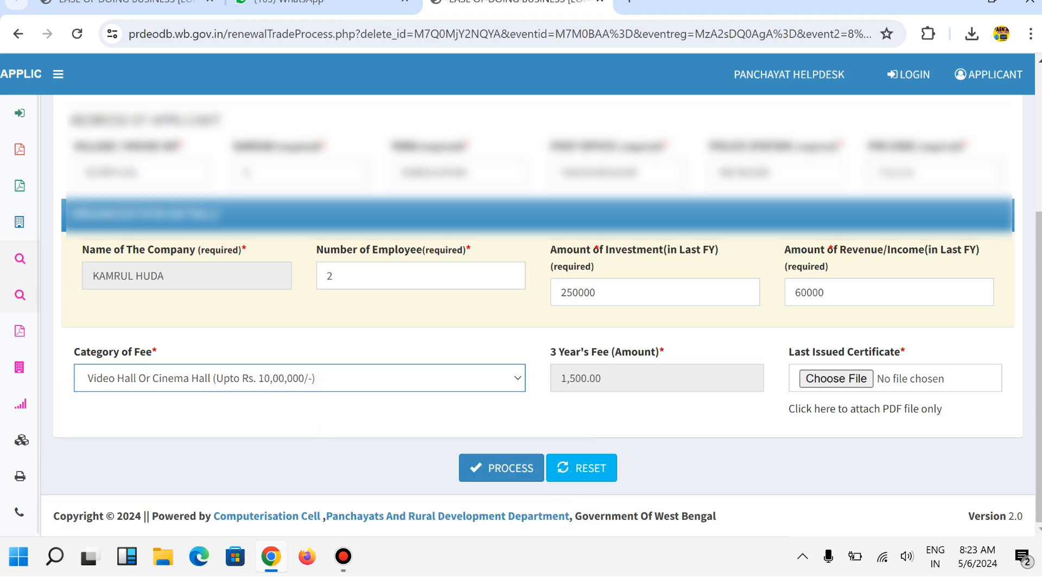
pyautogui.hotkey('alt', 'Down')
pyautogui.press('Down')
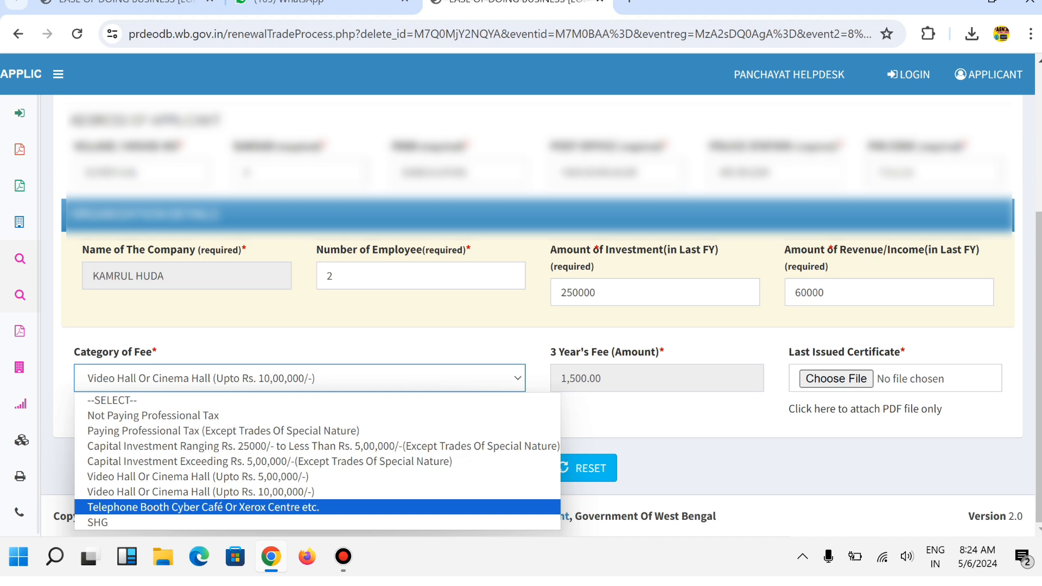
pyautogui.press('Return')
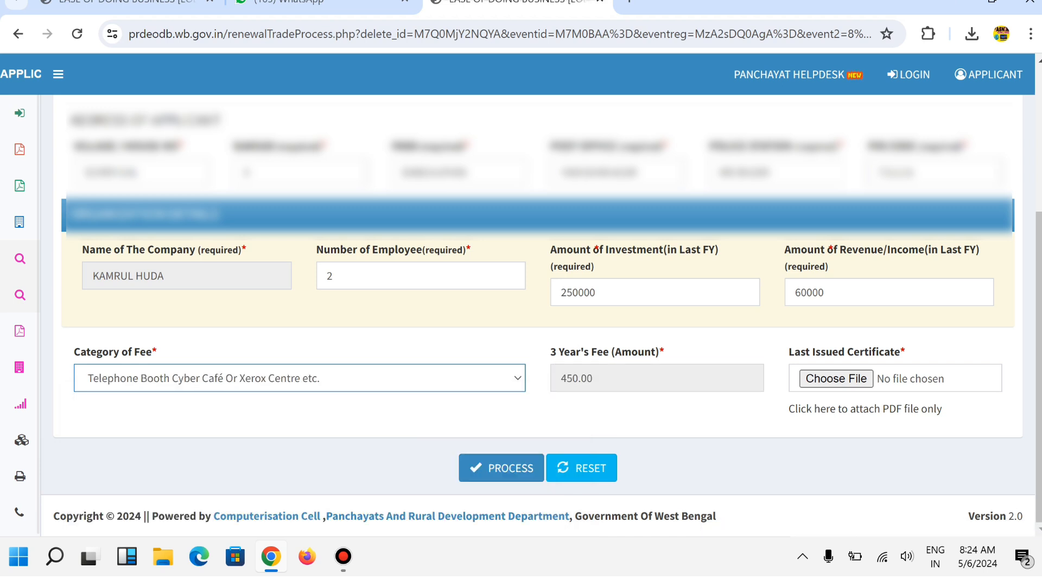
pyautogui.hotkey('alt', 'Down')
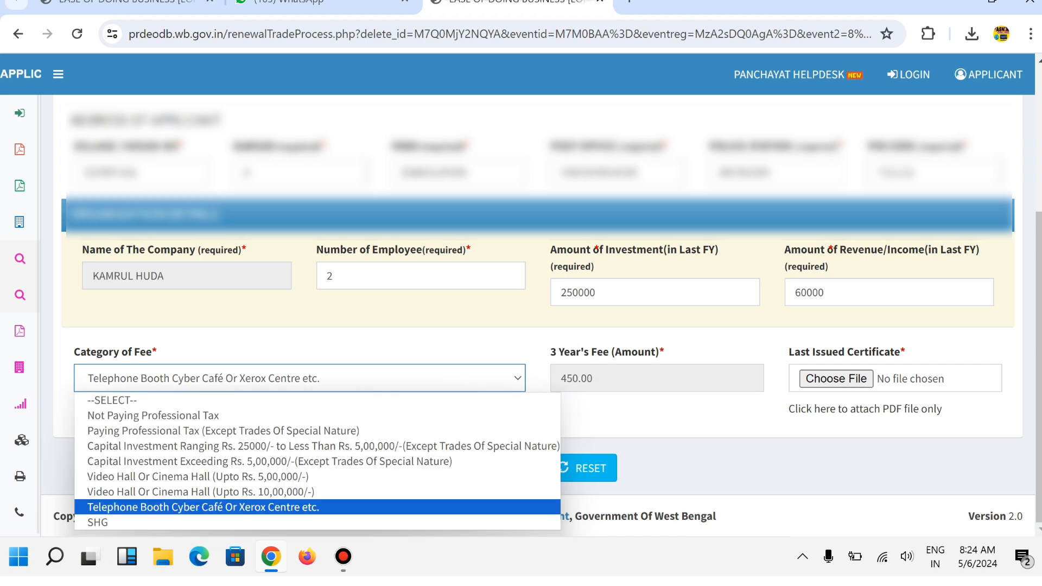
pyautogui.press('Down')
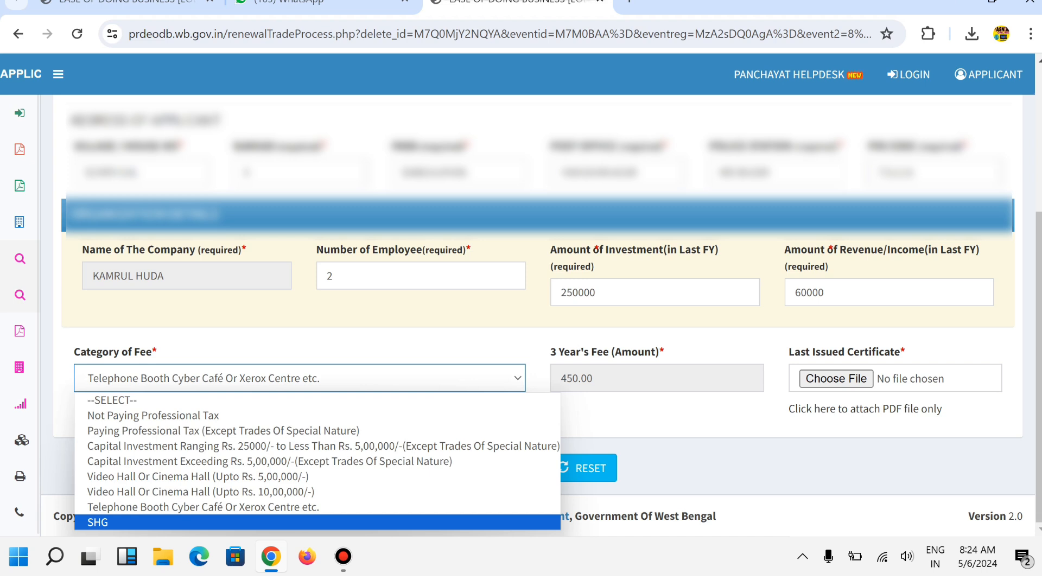
pyautogui.press('Return')
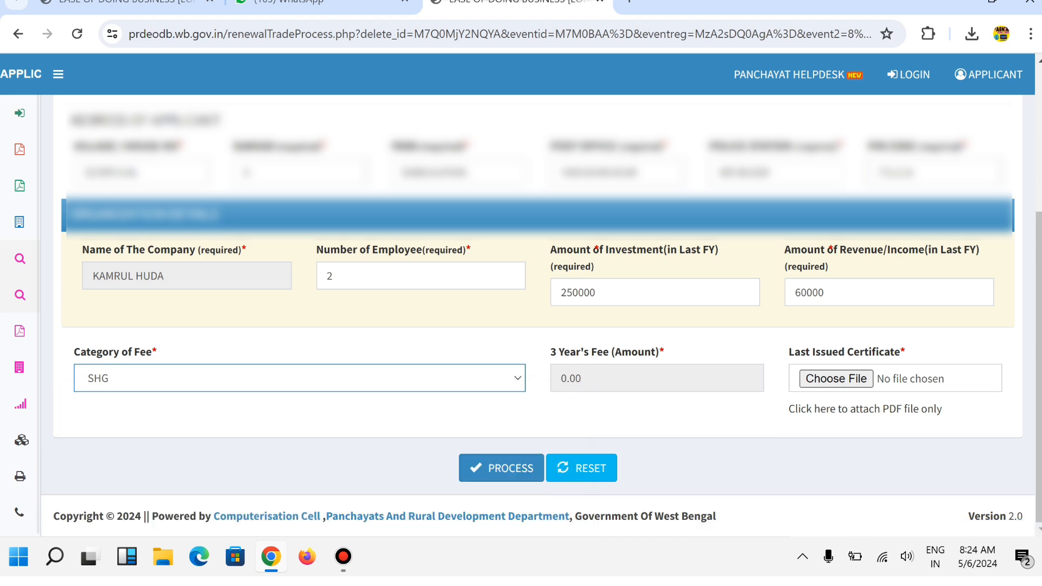
pyautogui.hotkey('alt', 'Down')
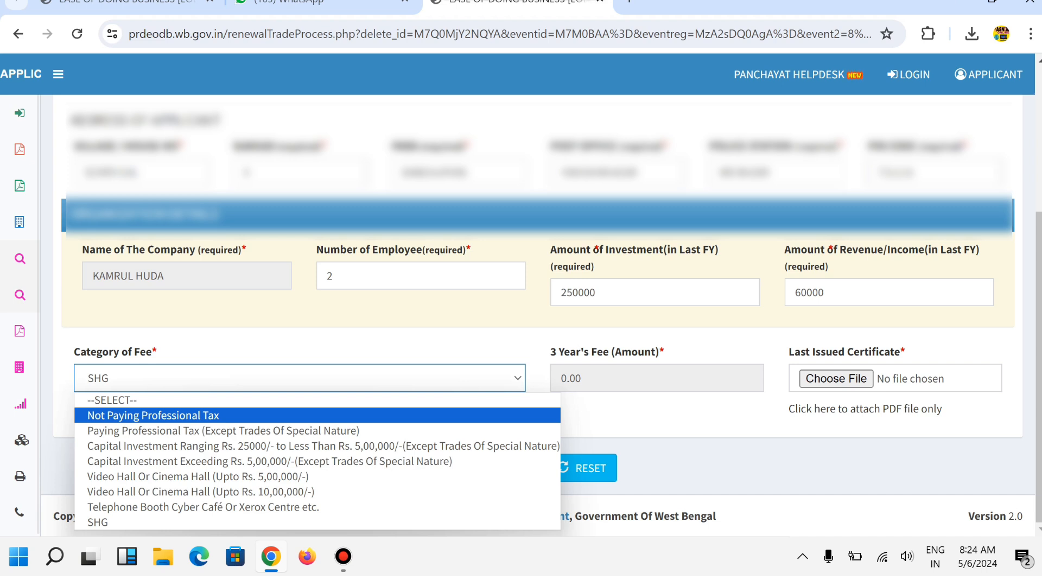
# - Choose Not Paying Professional Tax as the fee category, making the 3-year fee 150.00
pyautogui.click(154, 415)
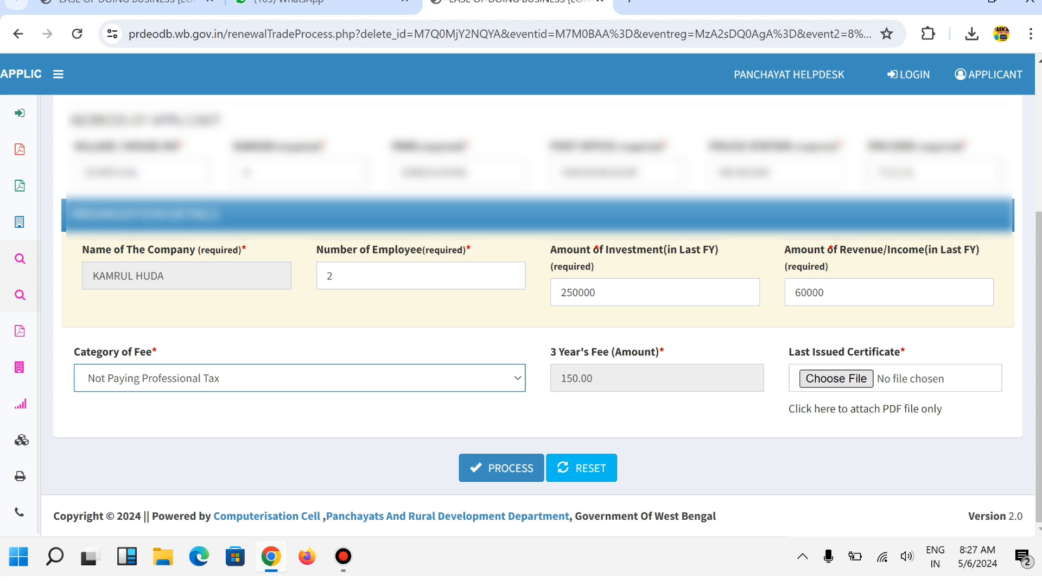
pyautogui.click(836, 381)
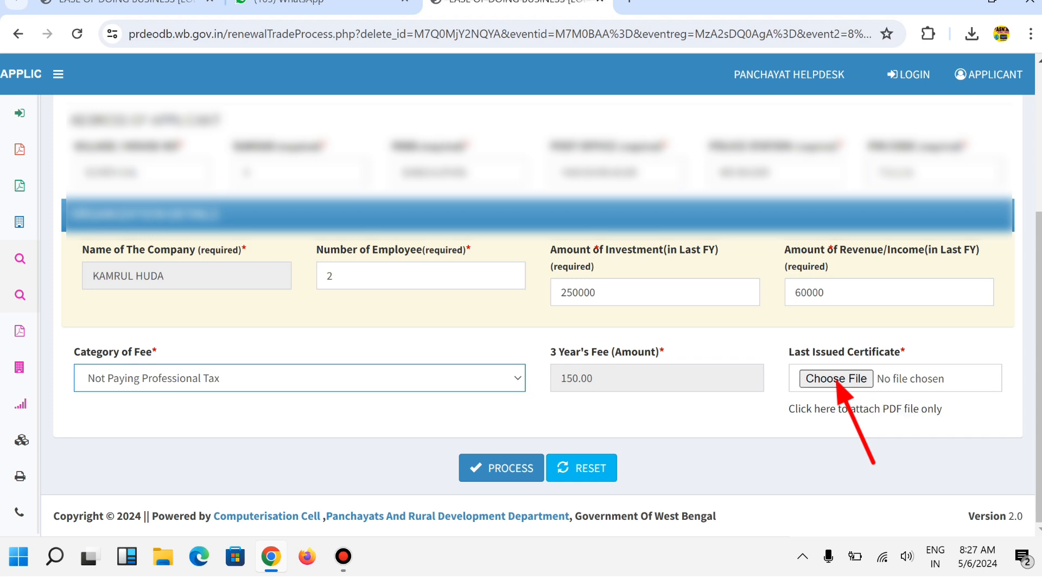
pyautogui.moveTo(789, 408); pyautogui.dragTo(927, 409)
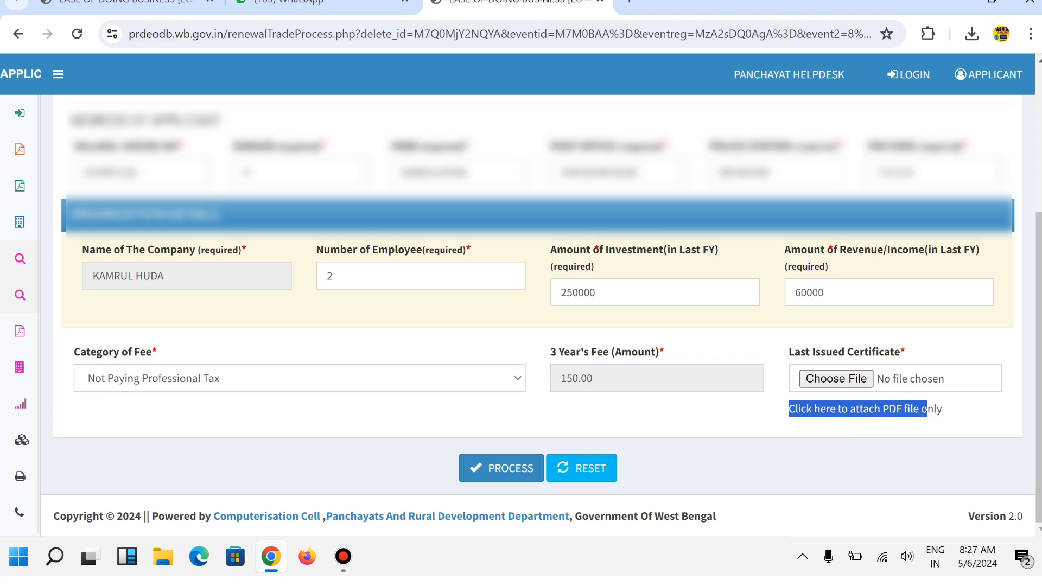
pyautogui.click(925, 413)
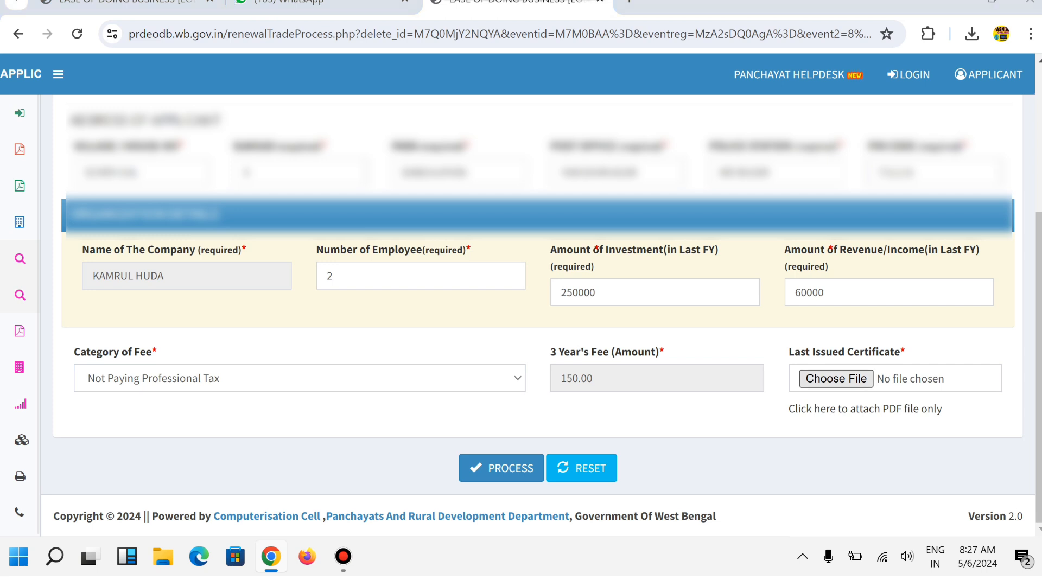
# - Attach kamrul.pdf from Desktop > trade renew as the last certificate and submit with PROCESS
pyautogui.click(836, 379)
pyautogui.click(58, 117)
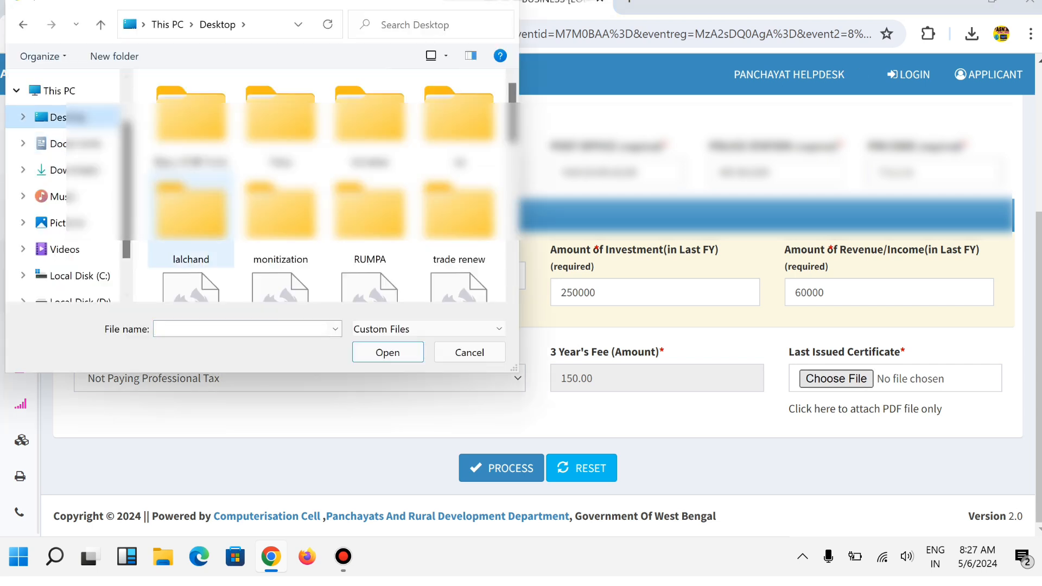
pyautogui.doubleClick(459, 217)
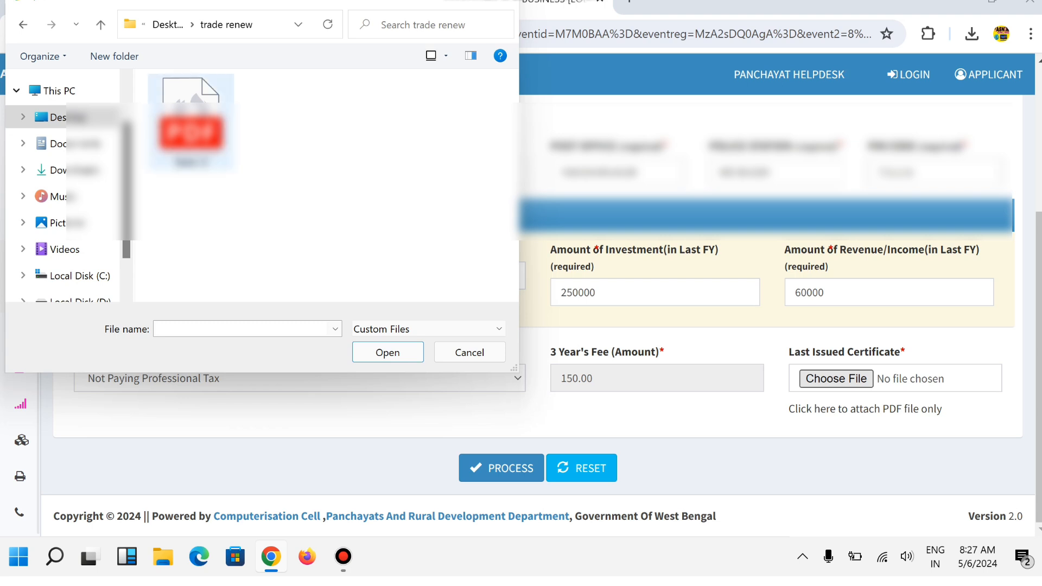
pyautogui.doubleClick(191, 125)
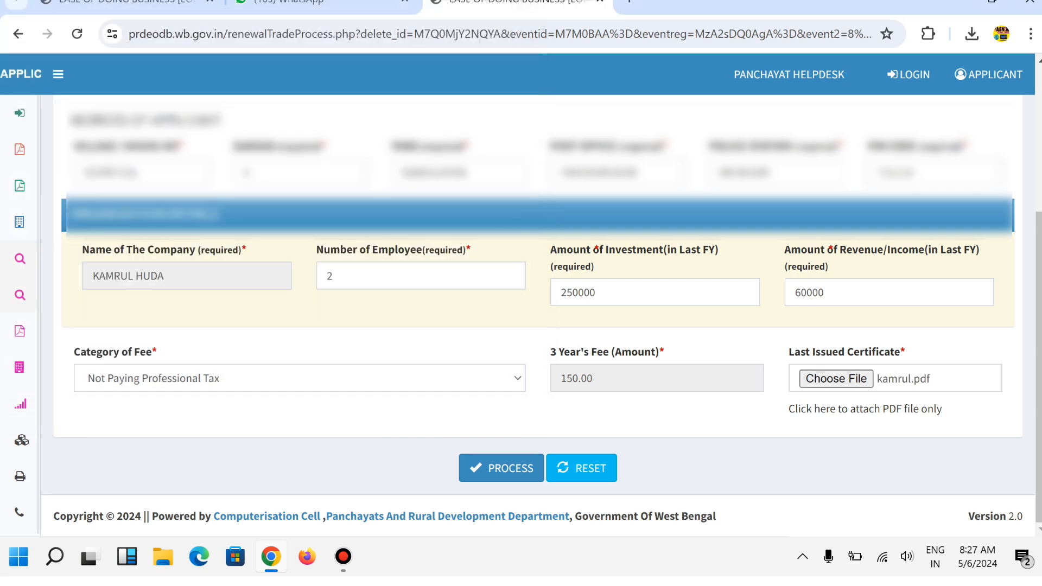
pyautogui.click(509, 462)
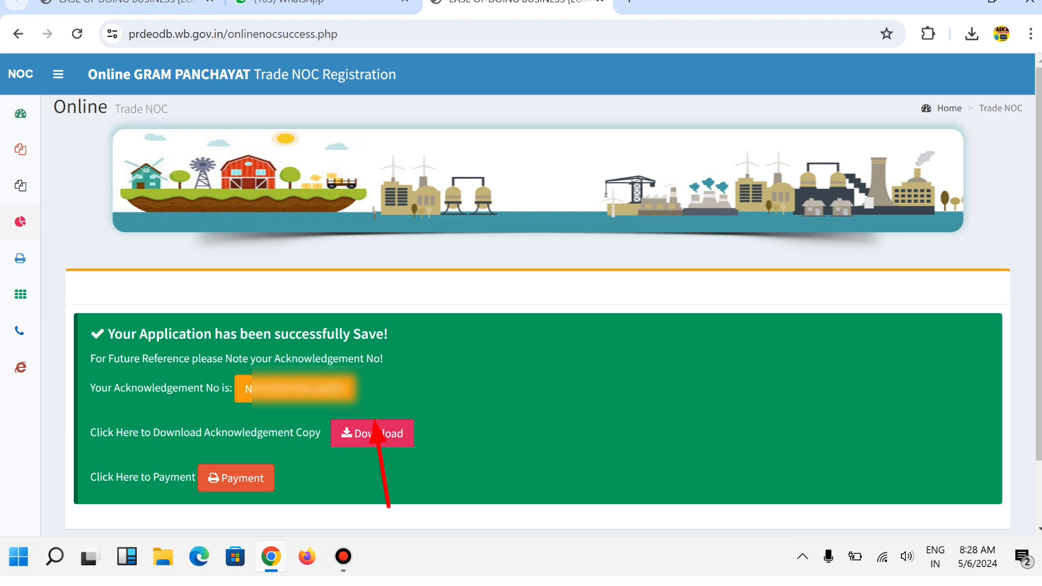
# - Download the acknowledgement copy, view it as mpdf.pdf, and return to the confirmation page
pyautogui.click(372, 433)
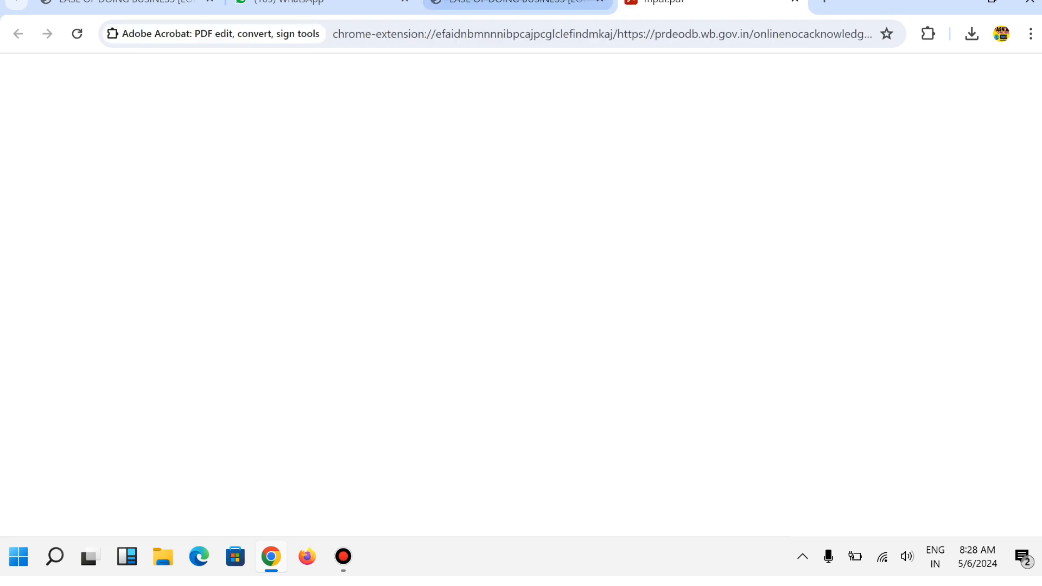
pyautogui.click(518, 4)
pyautogui.click(679, 4)
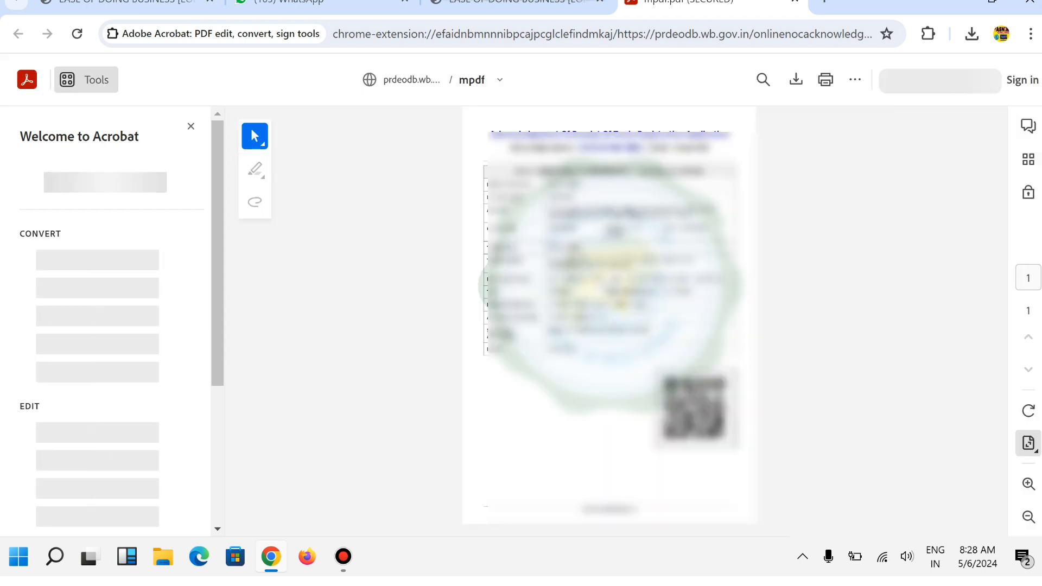
pyautogui.click(515, 3)
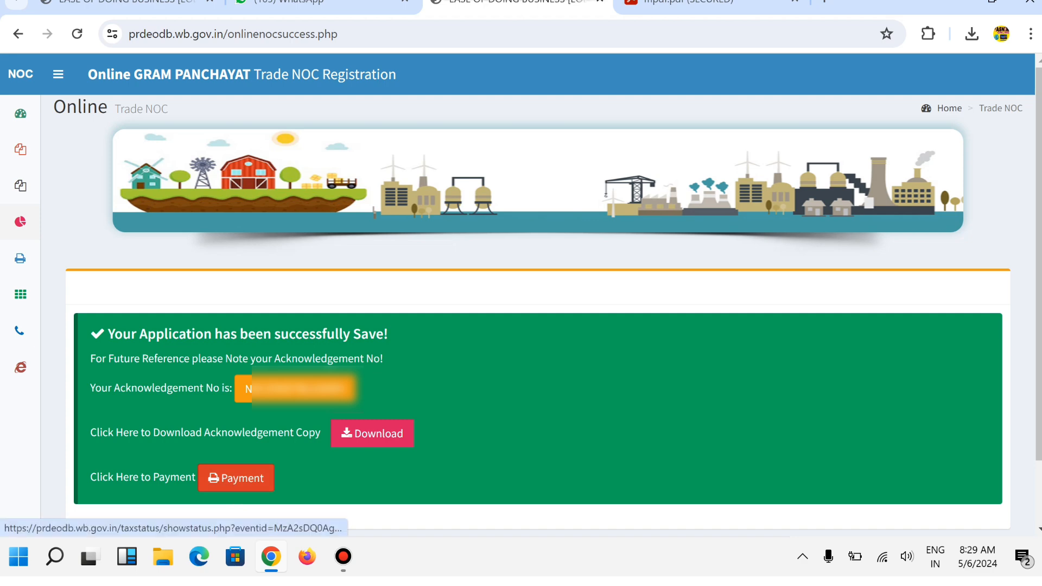
# - Choose online payment for the 150.00 fee and proceed to the Axis Bank EasyPay gateway
pyautogui.click(236, 478)
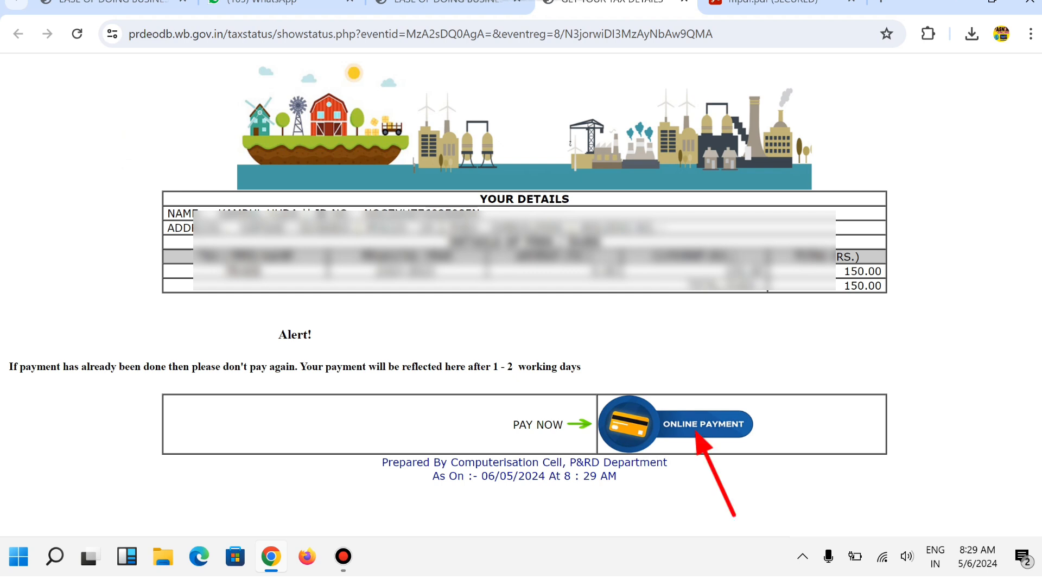
pyautogui.click(700, 425)
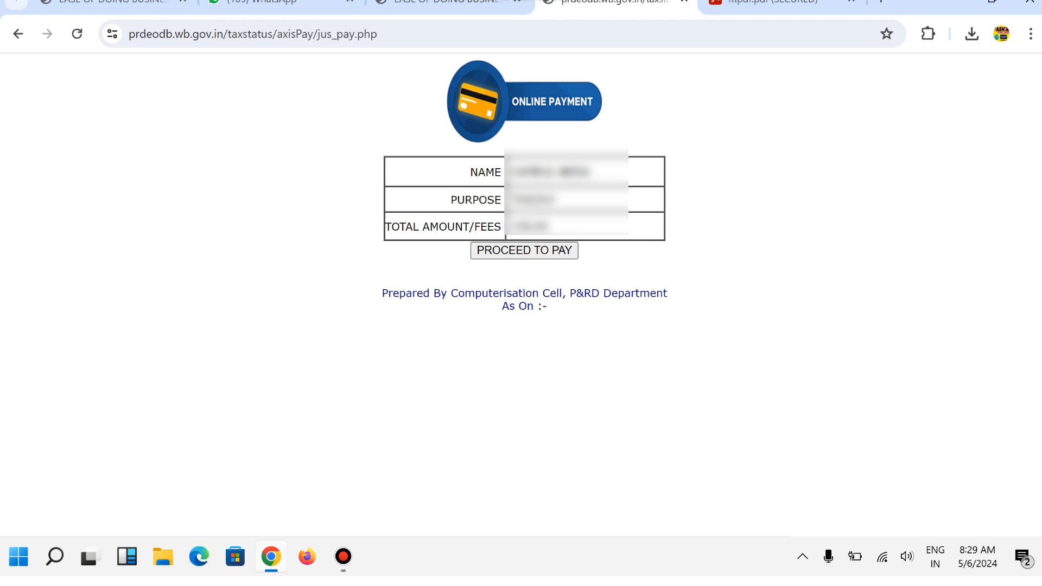
pyautogui.click(525, 250)
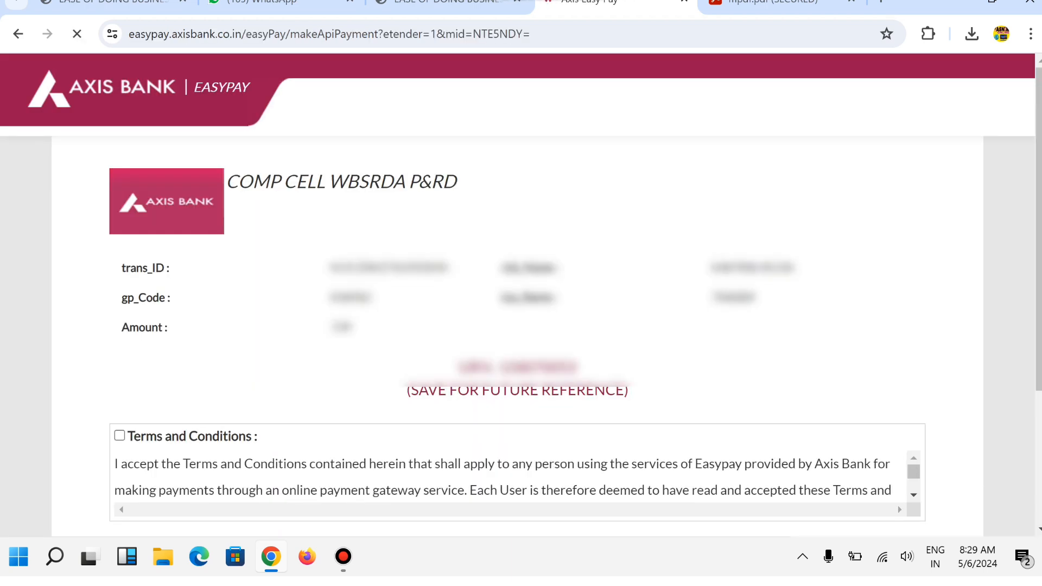
# - Accept the Axis Bank EasyPay terms and conditions
pyautogui.scroll(-2, 521, 293)
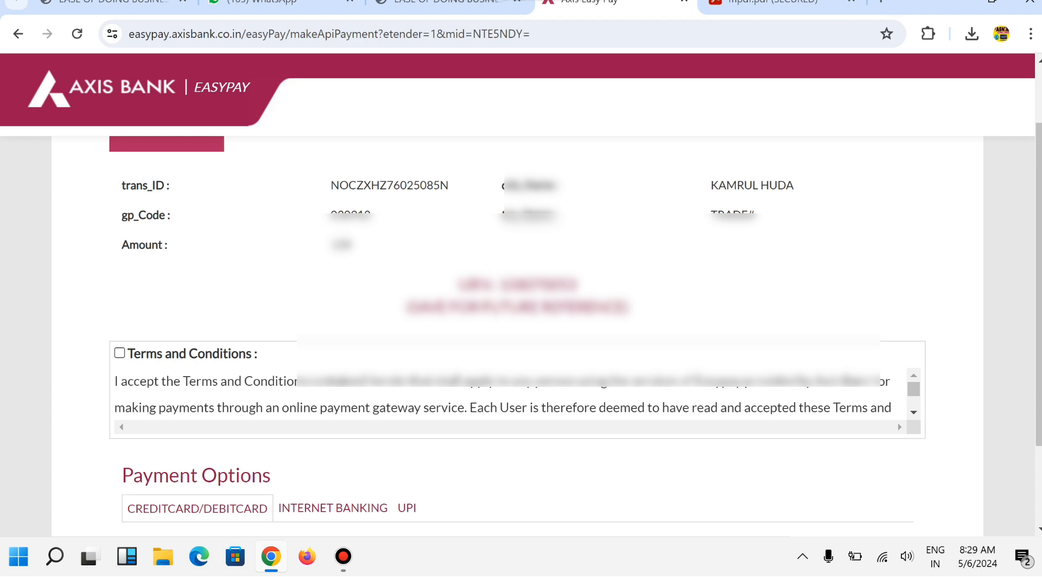
pyautogui.click(119, 353)
pyautogui.scroll(-2, 517, 337)
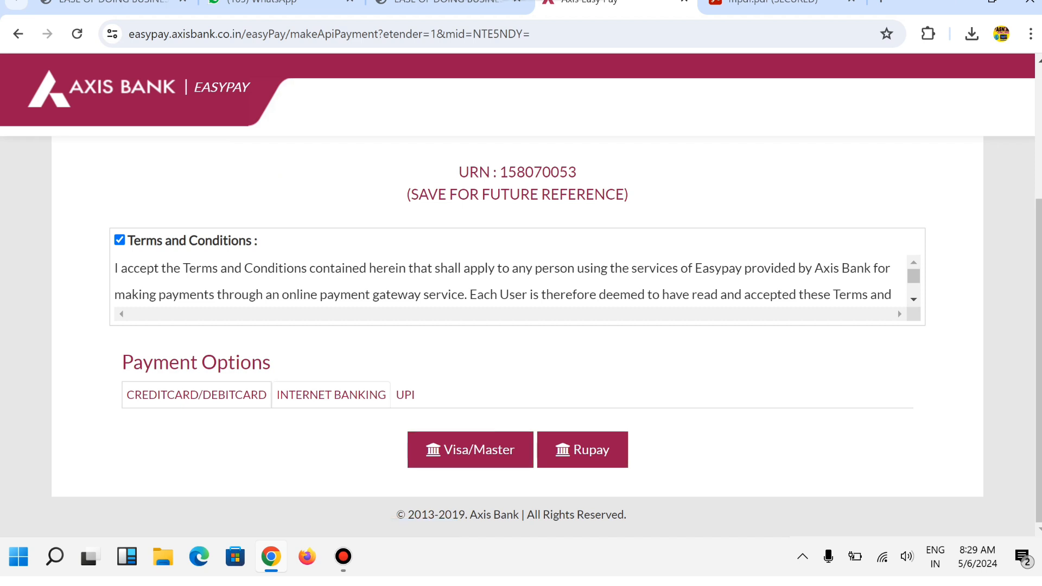
# - Choose UPI as the payment option and enter the verification code to pay the fee
pyautogui.click(331, 395)
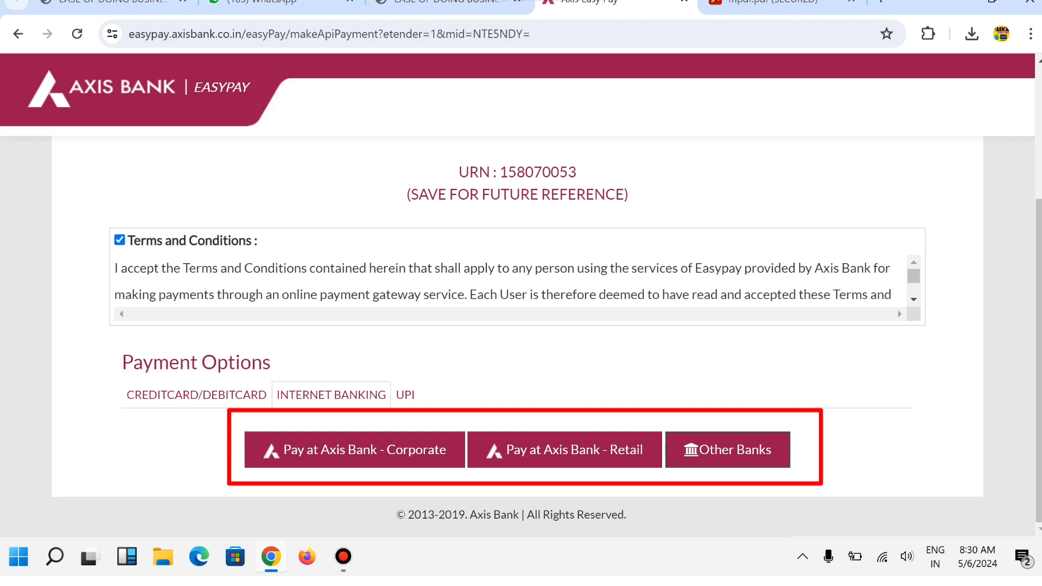
pyautogui.click(406, 395)
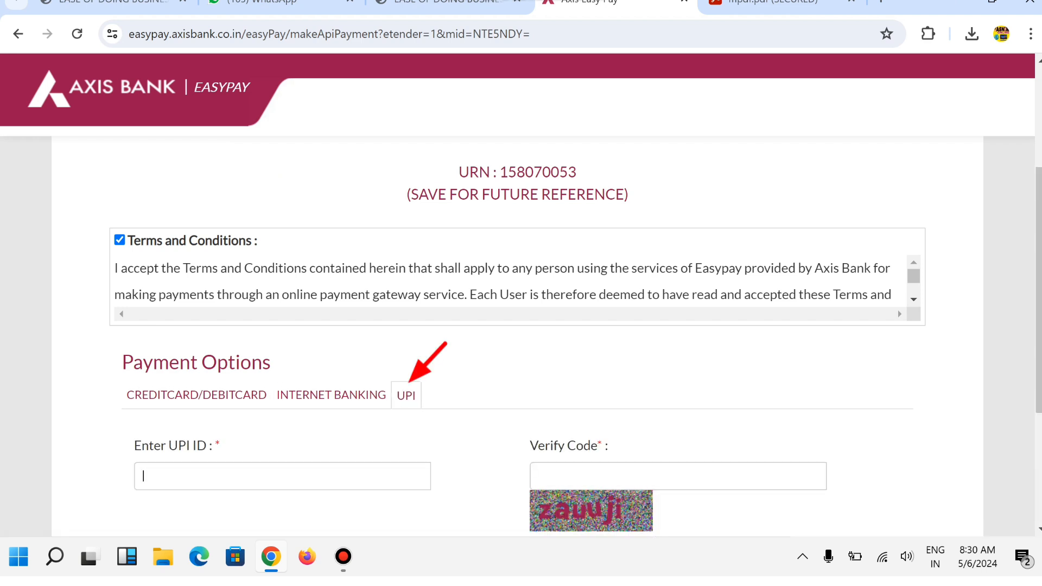
pyautogui.scroll(-1, 521, 337)
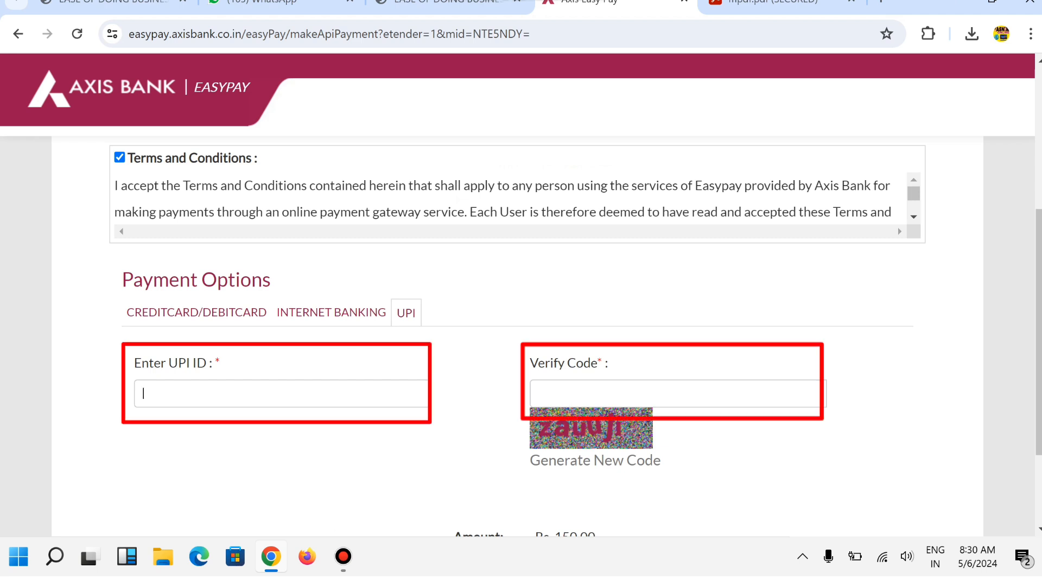
pyautogui.click(539, 394)
pyautogui.scroll(-2, 521, 336)
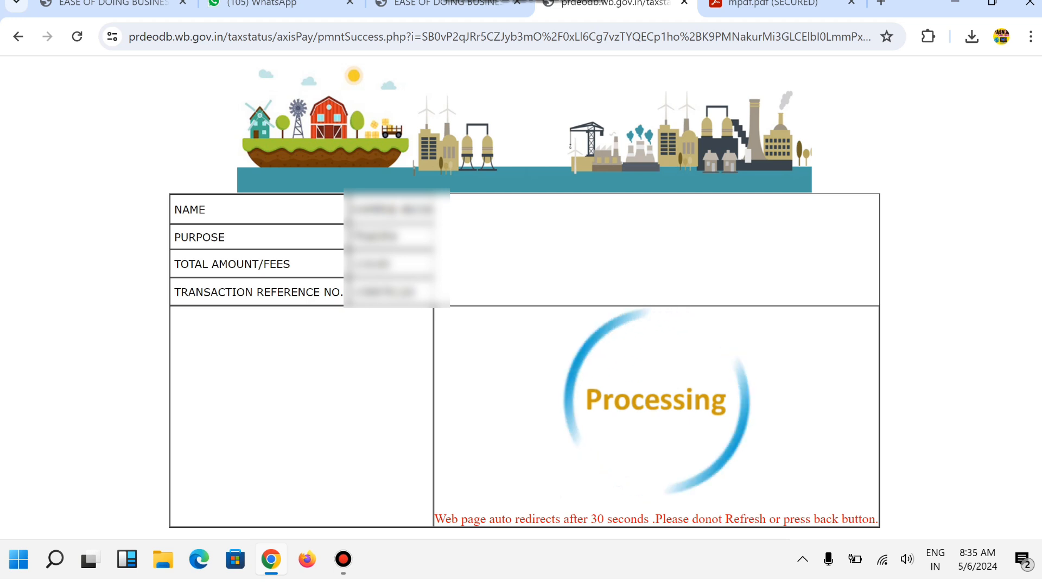
# - Use Download Certificate to open the renewed NOC's FORM 11 PDF
pyautogui.moveTo(524, 1)
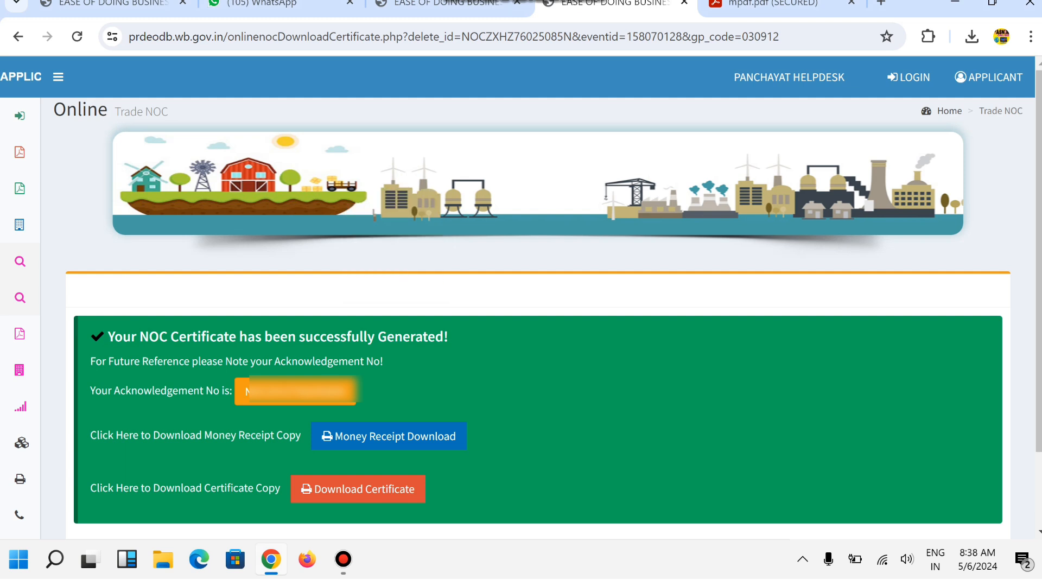
pyautogui.click(376, 491)
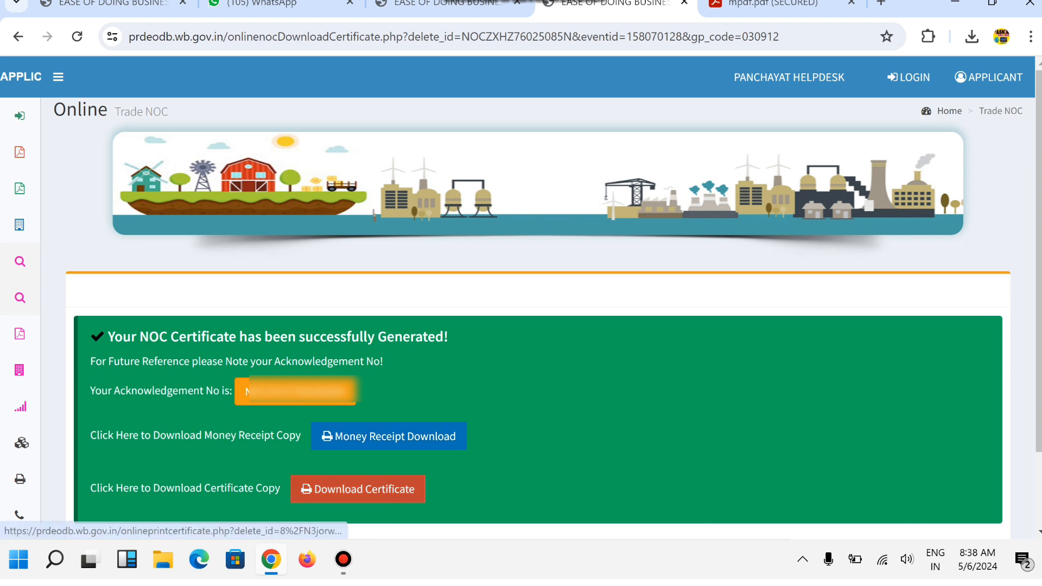